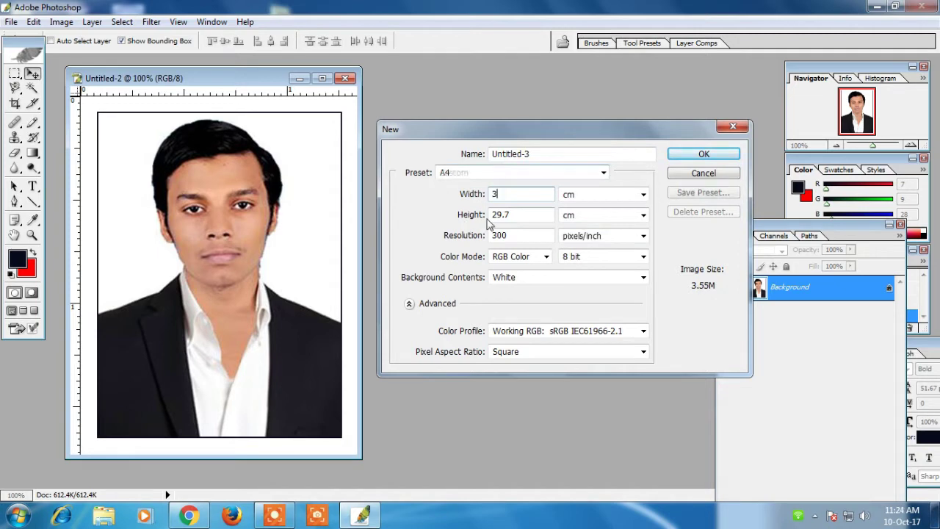
pyautogui.press('Tab')
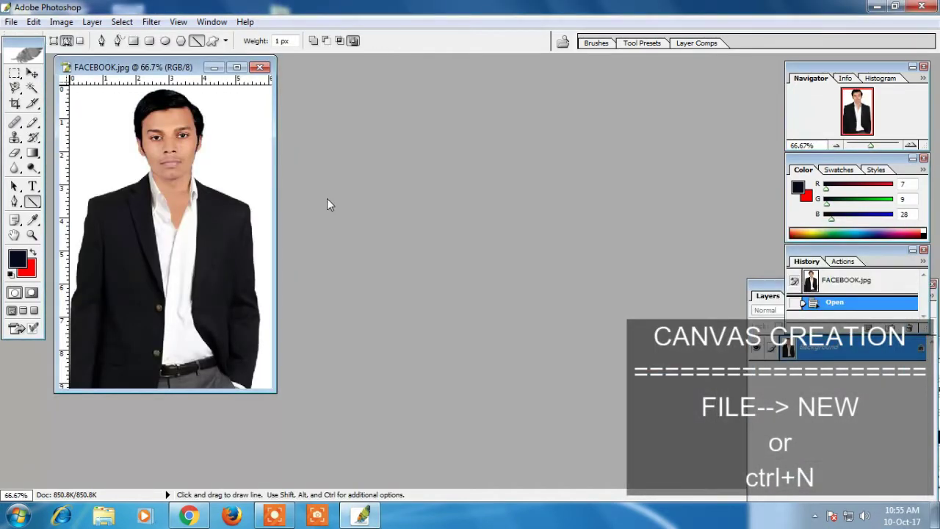
# - Start a new document measured in cm, with a width of 3 cm and a height of 4 cm at 300 pixels/inch
pyautogui.hotkey('ctrl', 'n')
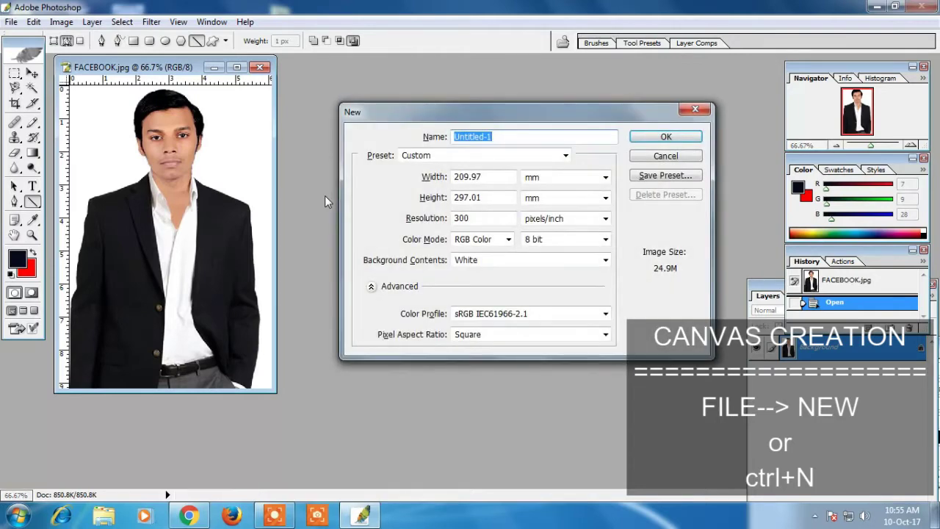
pyautogui.click(539, 177)
pyautogui.click(539, 212)
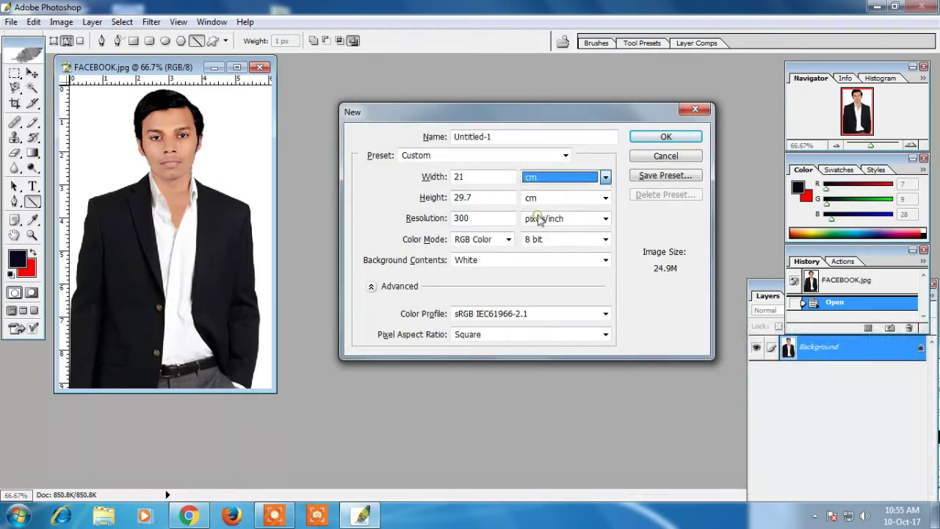
pyautogui.moveTo(476, 177); pyautogui.dragTo(444, 176)
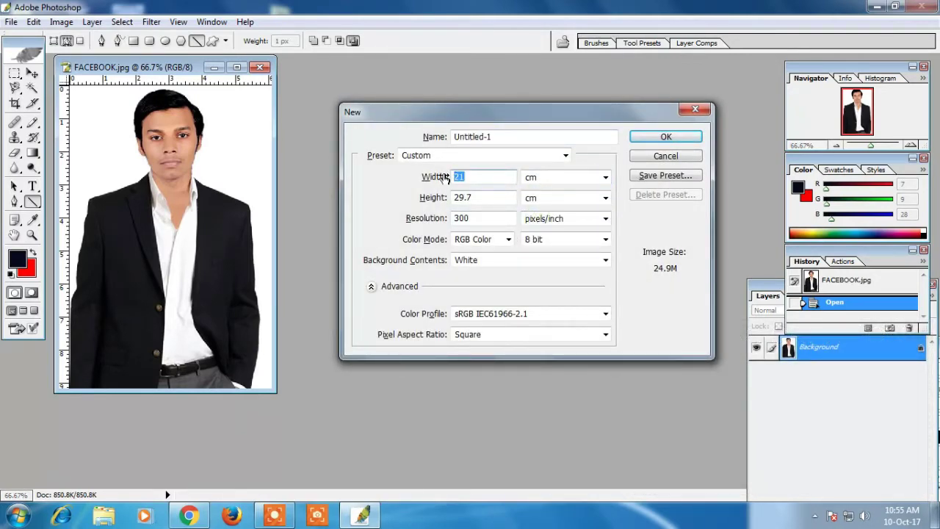
pyautogui.write('3')
pyautogui.press('Tab')
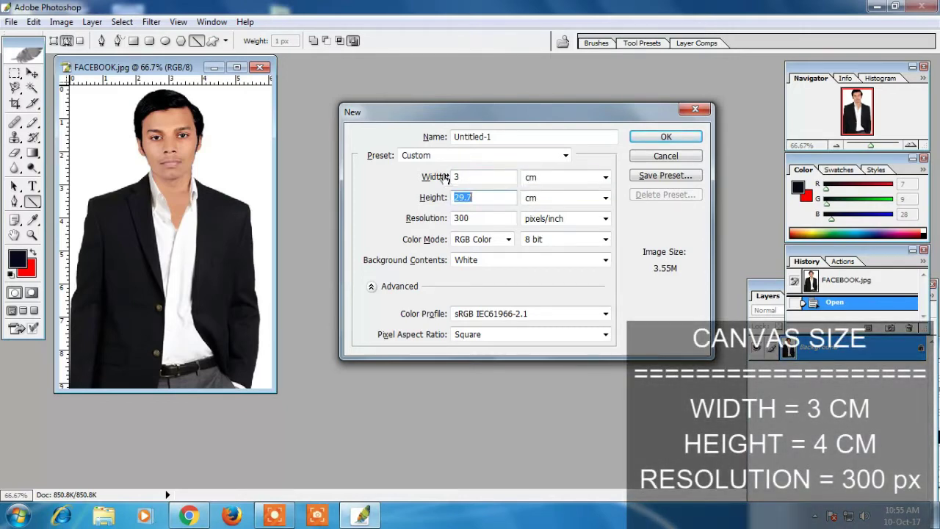
pyautogui.write('4')
pyautogui.press('Tab')
pyautogui.press('Tab')
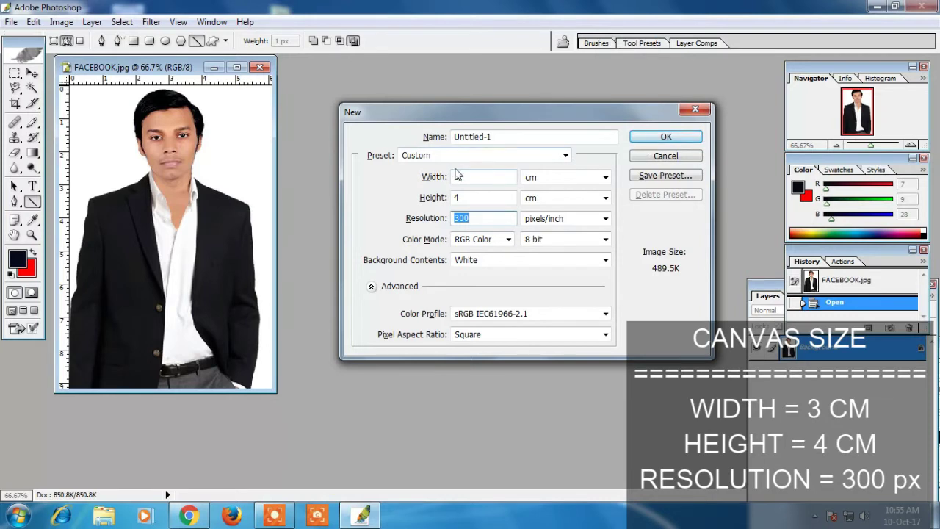
pyautogui.moveTo(474, 176); pyautogui.dragTo(450, 218)
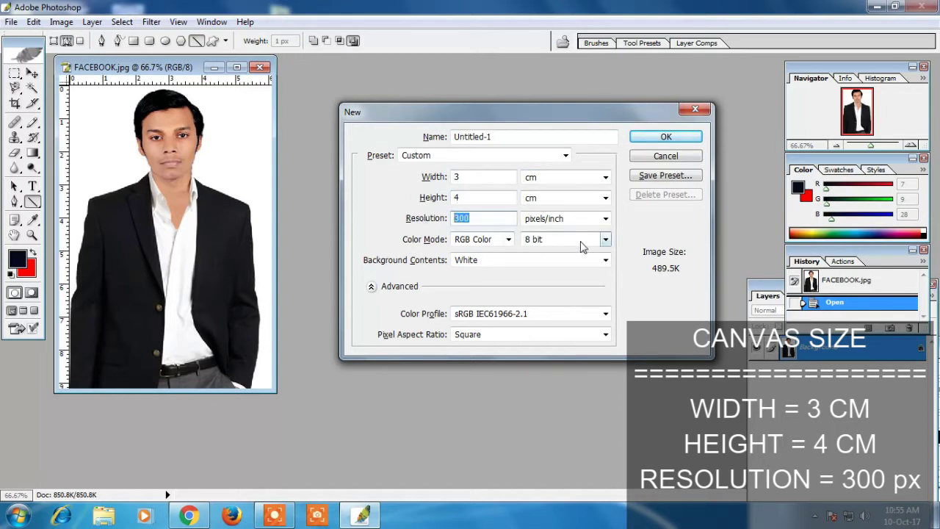
# - Keep RGB Color mode and a White background for the new document and create it
pyautogui.click(507, 240)
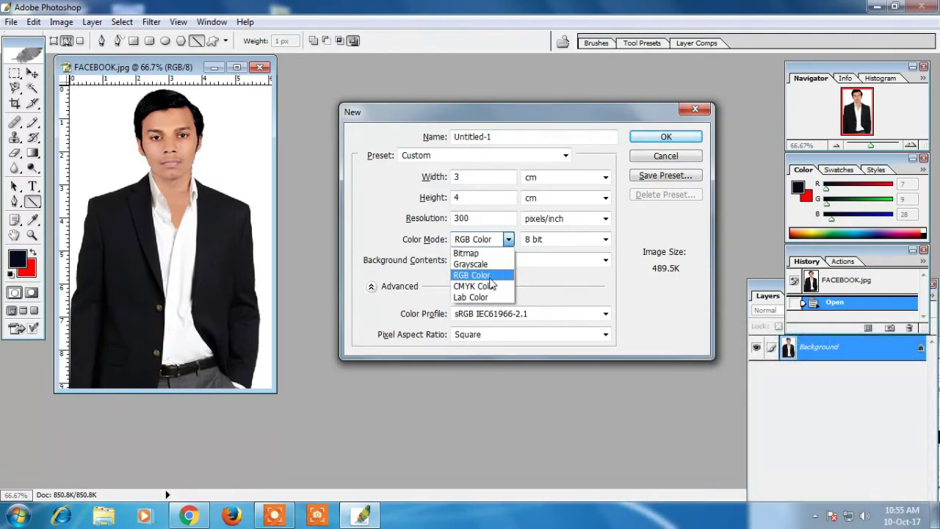
pyautogui.click(635, 223)
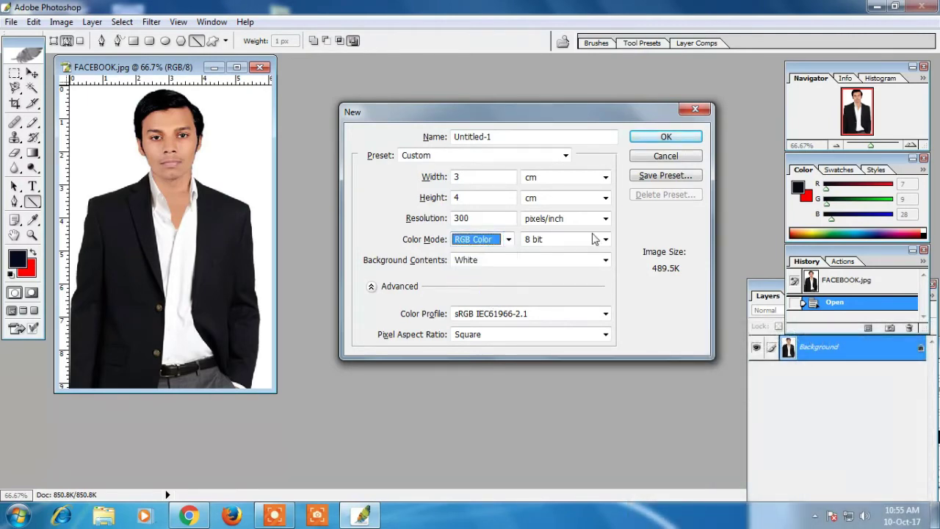
pyautogui.click(530, 262)
pyautogui.click(634, 230)
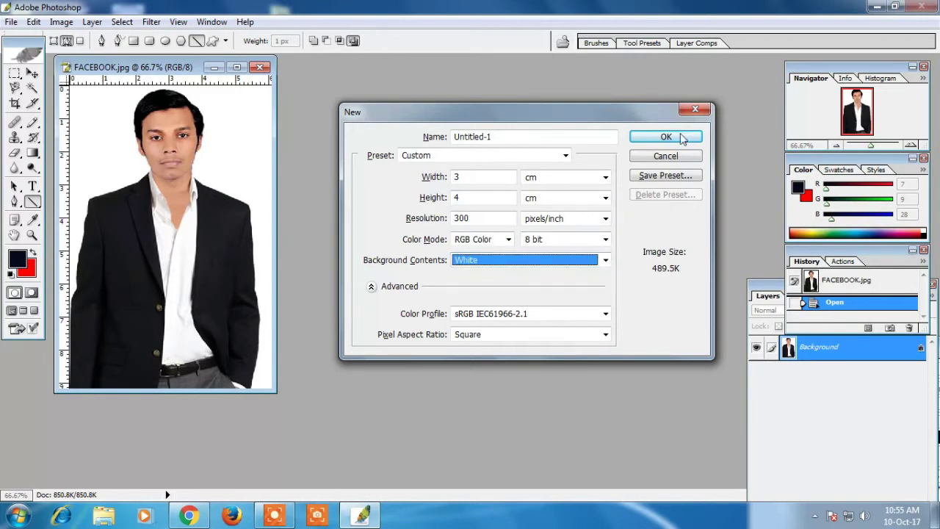
pyautogui.click(683, 138)
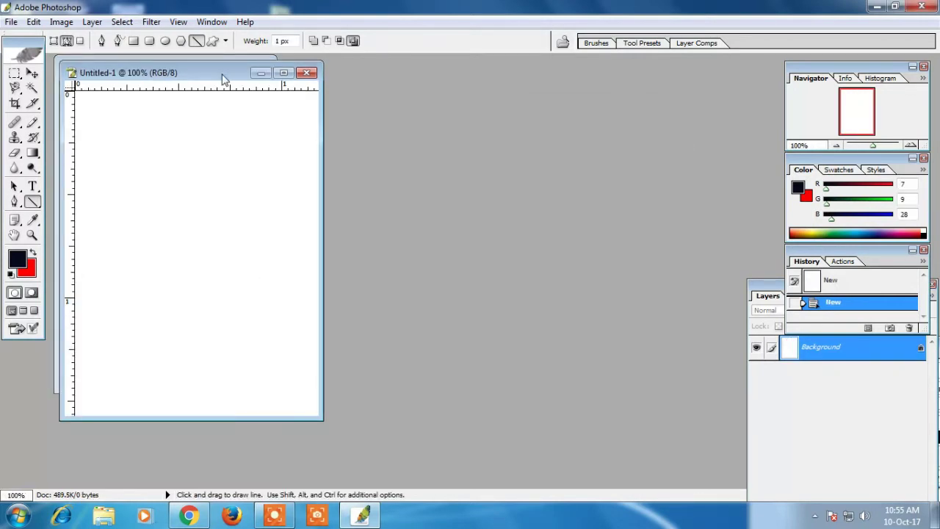
# - Copy the portrait from FACEBOOK.jpg into the blank 3 × 4 cm canvas with the Move tool and maximize the canvas window
pyautogui.moveTo(223, 74); pyautogui.dragTo(562, 97)
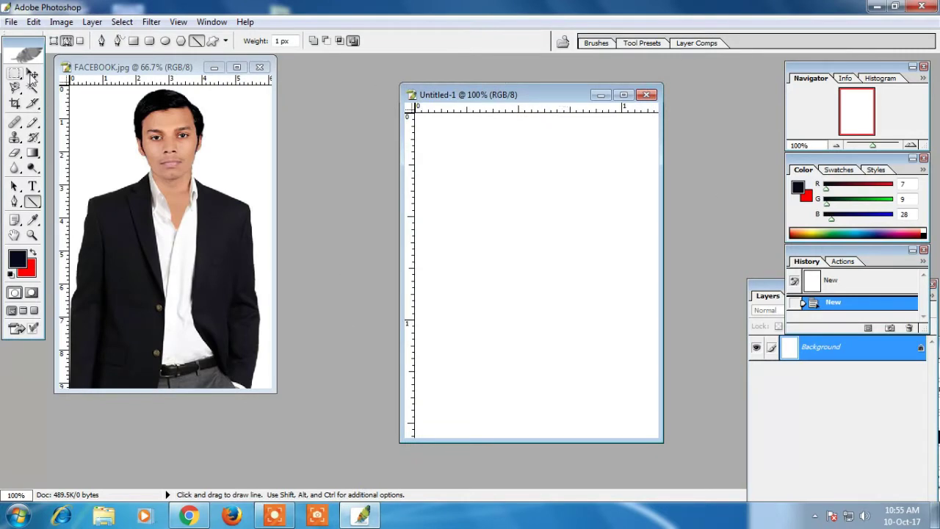
pyautogui.click(33, 73)
pyautogui.moveTo(192, 173); pyautogui.dragTo(508, 253)
pyautogui.moveTo(503, 94); pyautogui.dragTo(411, 147)
pyautogui.click(422, 63)
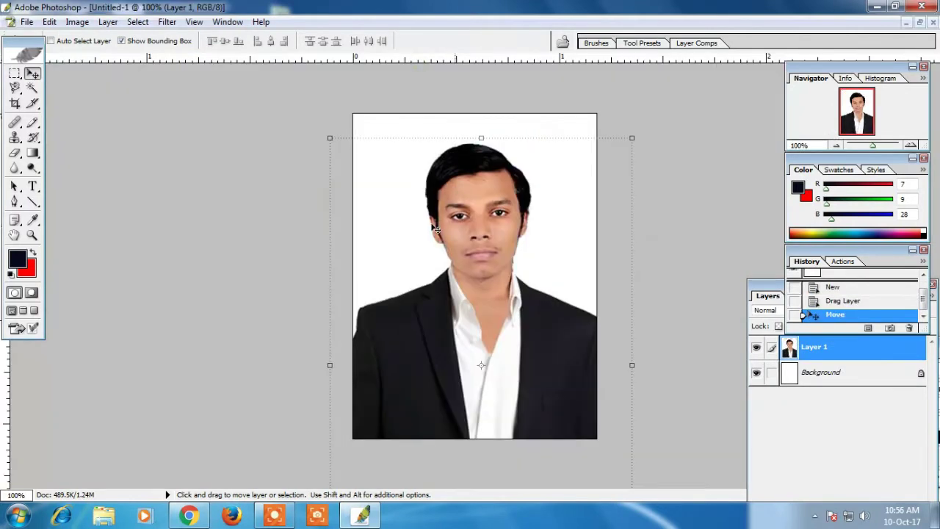
# - Enlarge the portrait layer proportionally to about 123.6% and position it so the head and shoulders fill the canvas
pyautogui.scroll(-4, 478, 272)
pyautogui.scroll(-1, 480, 270)
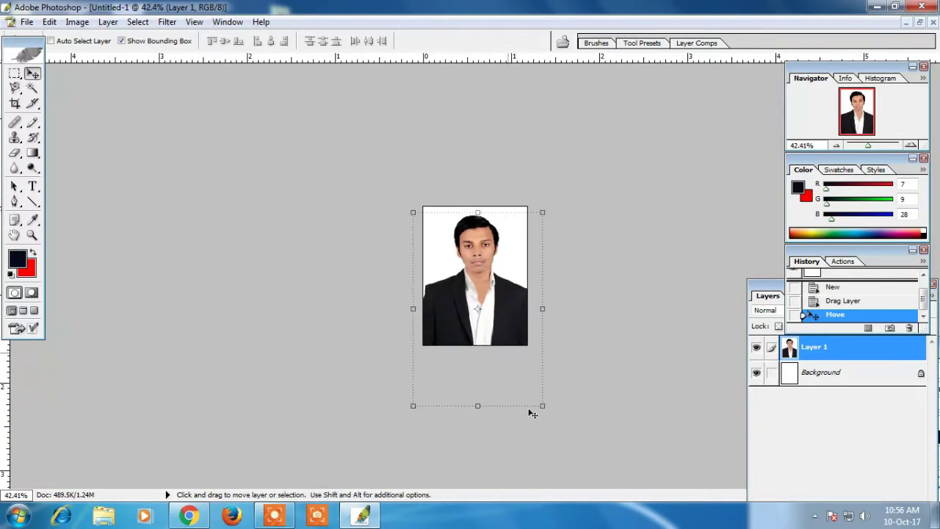
pyautogui.moveTo(541, 405); pyautogui.dragTo(558, 428)
pyautogui.moveTo(516, 289); pyautogui.dragTo(517, 304)
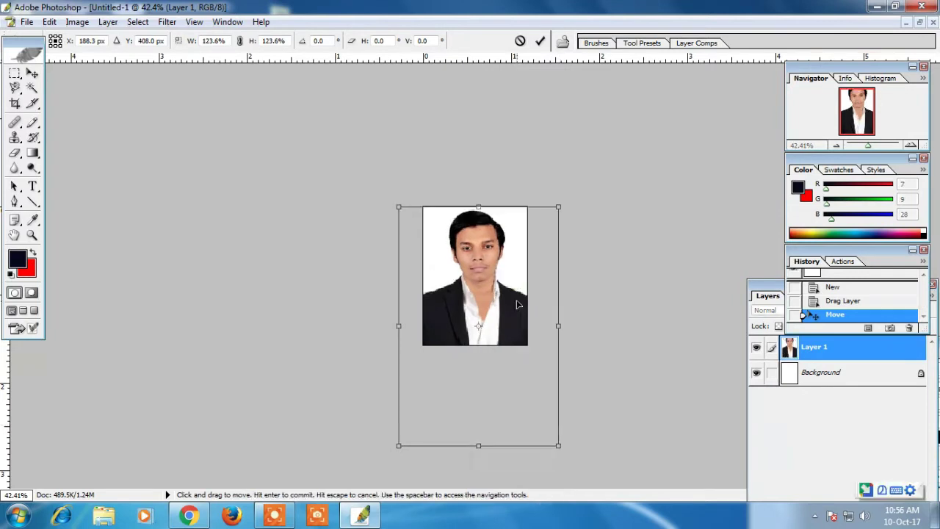
pyautogui.press('Return')
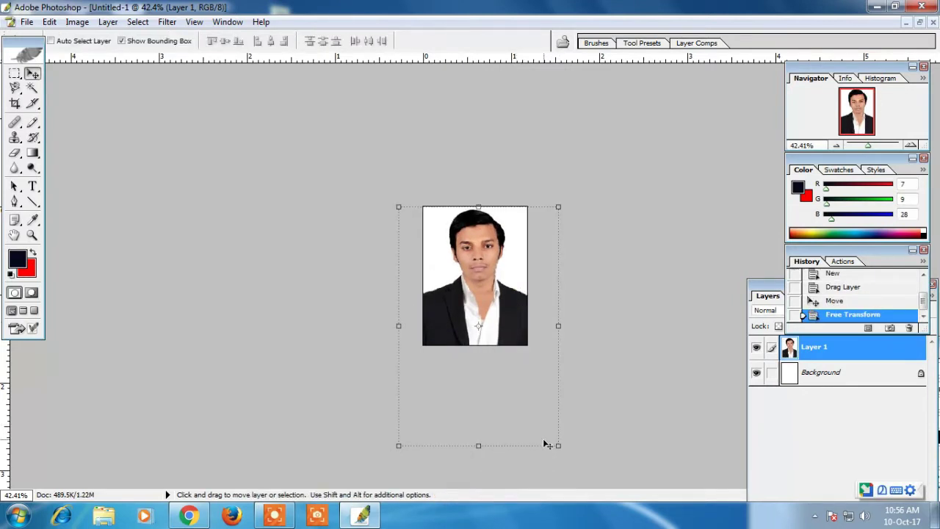
# - Nudge the portrait layer slightly to the left to center the face on the canvas
pyautogui.press('Left')
pyautogui.press('Left')
pyautogui.press('Left')
pyautogui.press('Left')
pyautogui.press('Left')
pyautogui.press('Left')
pyautogui.press('Left')
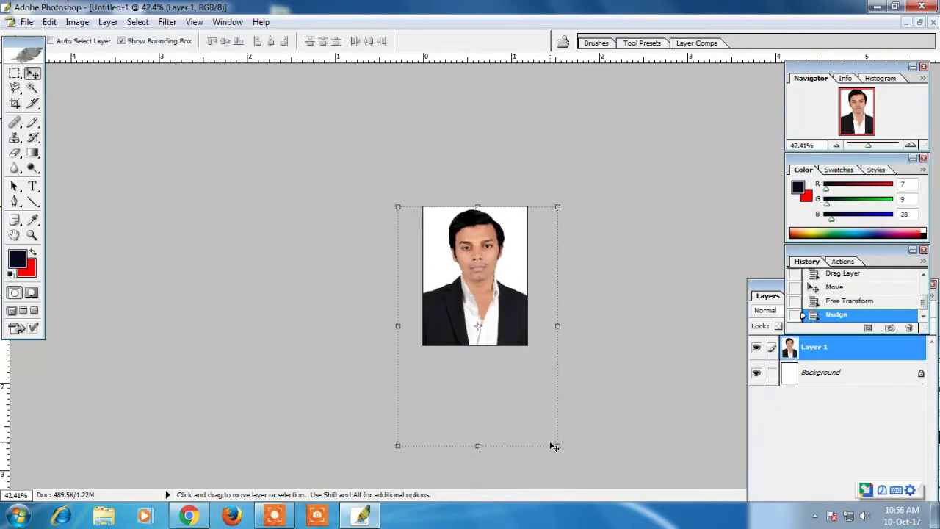
pyautogui.press('Left')
pyautogui.press('Left')
pyautogui.press('Left')
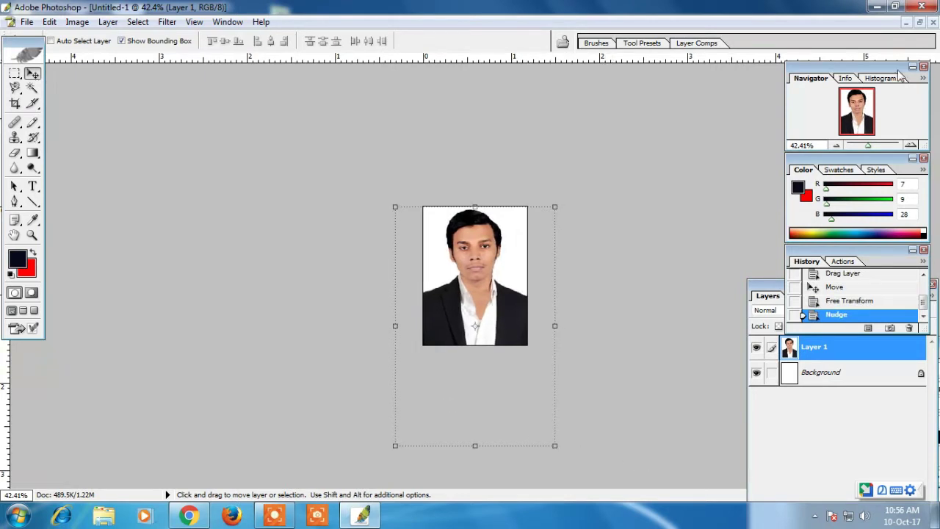
# - Restore the canvas to a floating window and close the original FACEBOOK.jpg
pyautogui.click(919, 22)
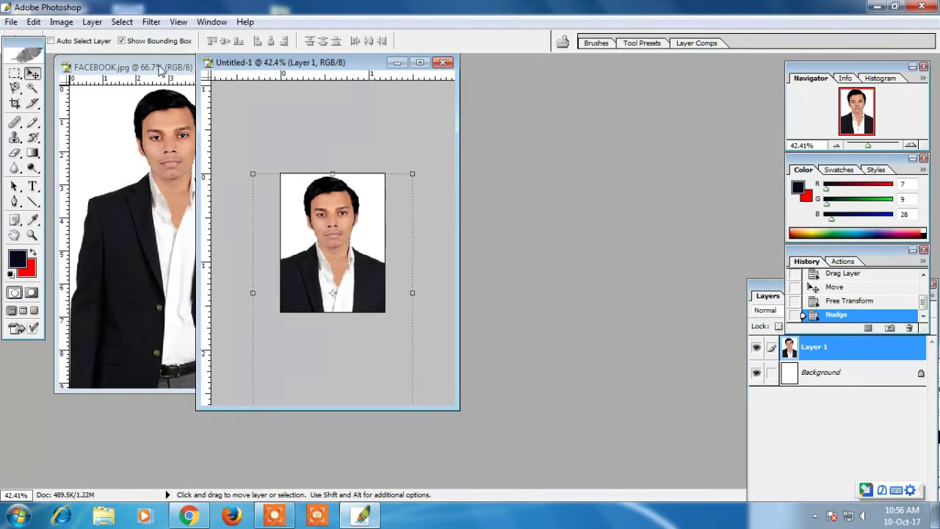
pyautogui.click(243, 78)
pyautogui.click(259, 67)
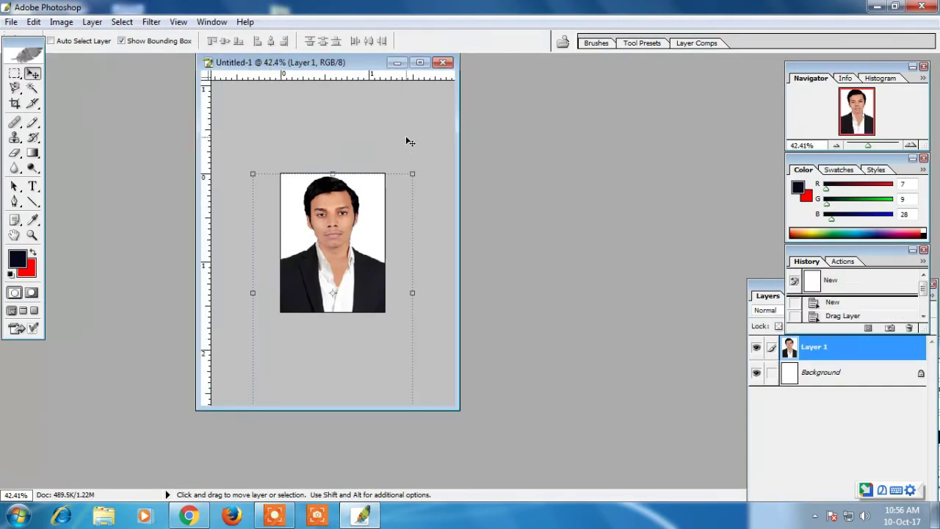
# - Bring the whole Layers palette into view and merge the portrait layer with the Background
pyautogui.click(764, 411)
pyautogui.moveTo(800, 347); pyautogui.dragTo(763, 221)
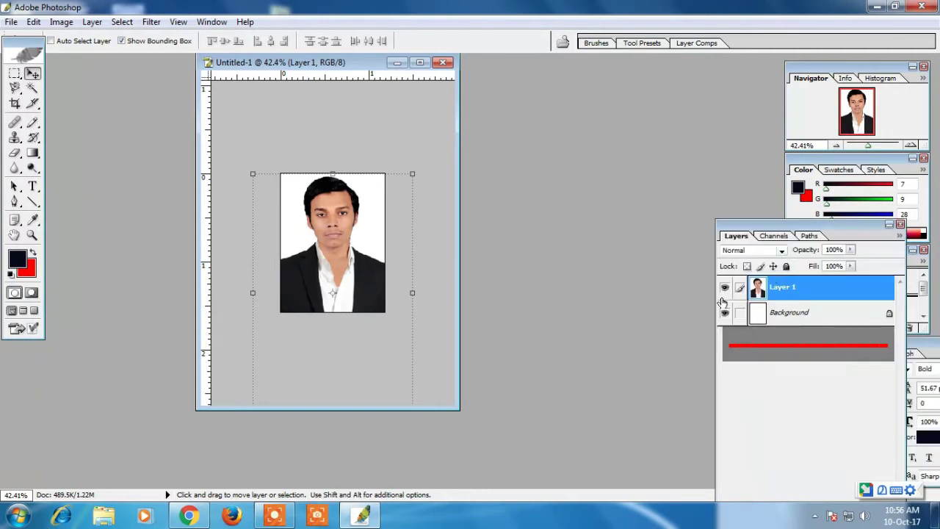
pyautogui.click(739, 313)
pyautogui.hotkey('ctrl', 'e')
pyautogui.moveTo(294, 68); pyautogui.dragTo(295, 81)
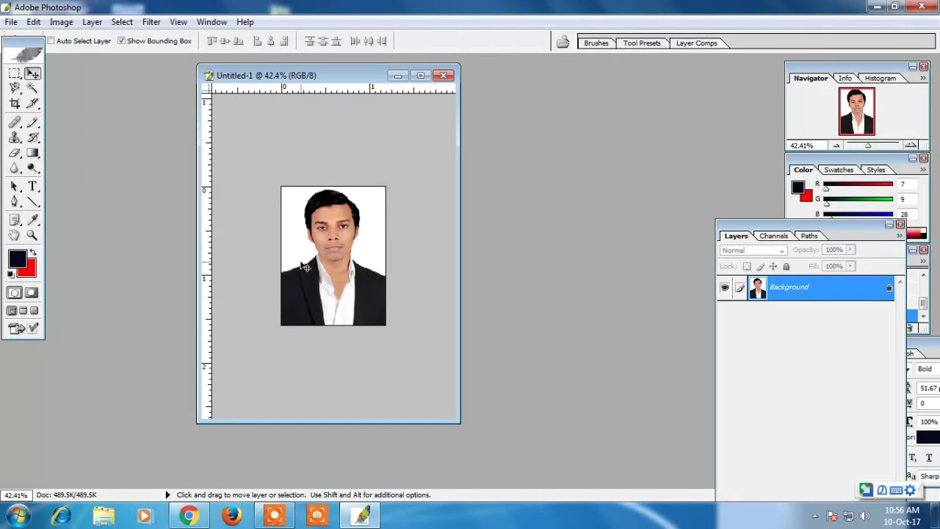
# - Create a second new document 3.4 cm wide and 4.4 cm high at 300 pixels/inch with a White background
pyautogui.hotkey('ctrl', 'n')
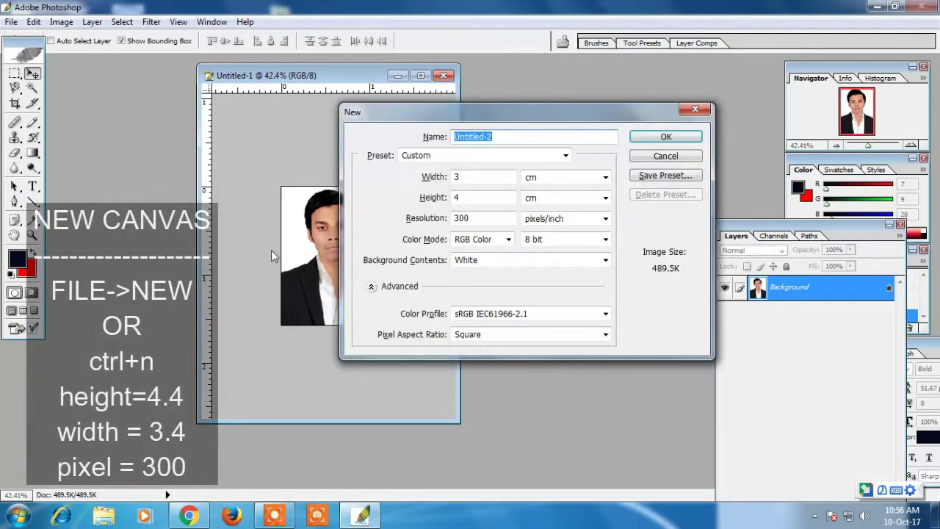
pyautogui.moveTo(574, 118); pyautogui.dragTo(613, 135)
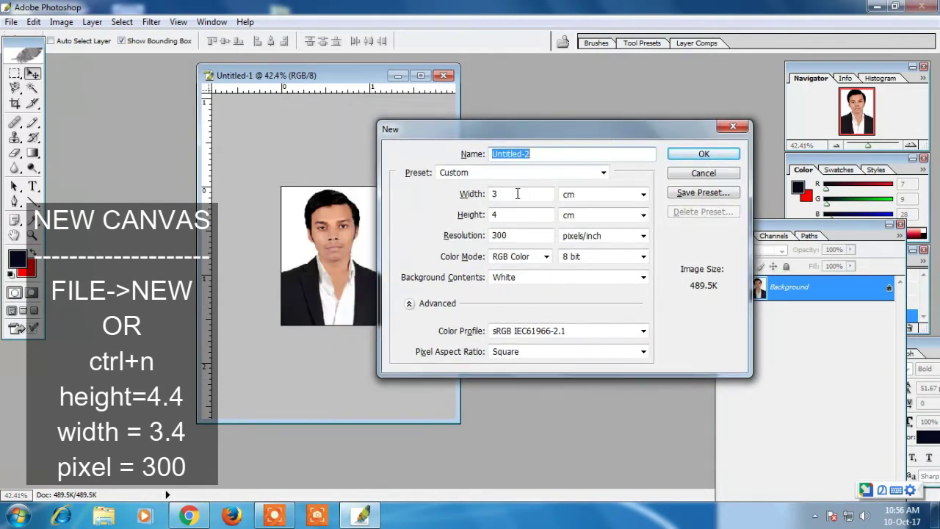
pyautogui.click(516, 194)
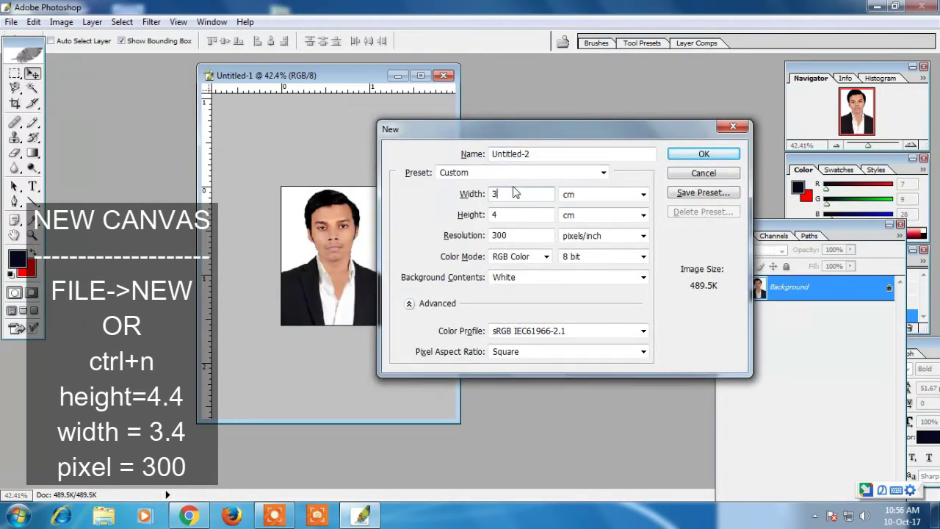
pyautogui.write('.4')
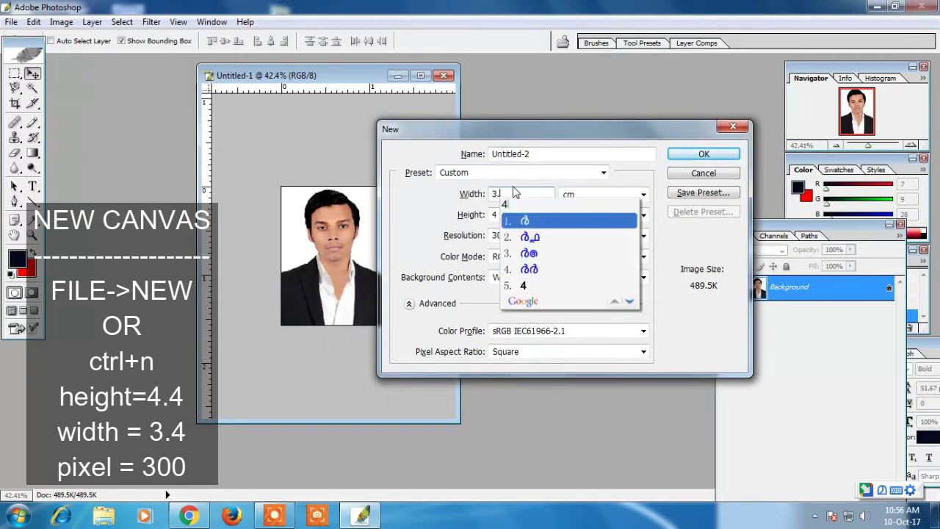
pyautogui.press('BackSpace')
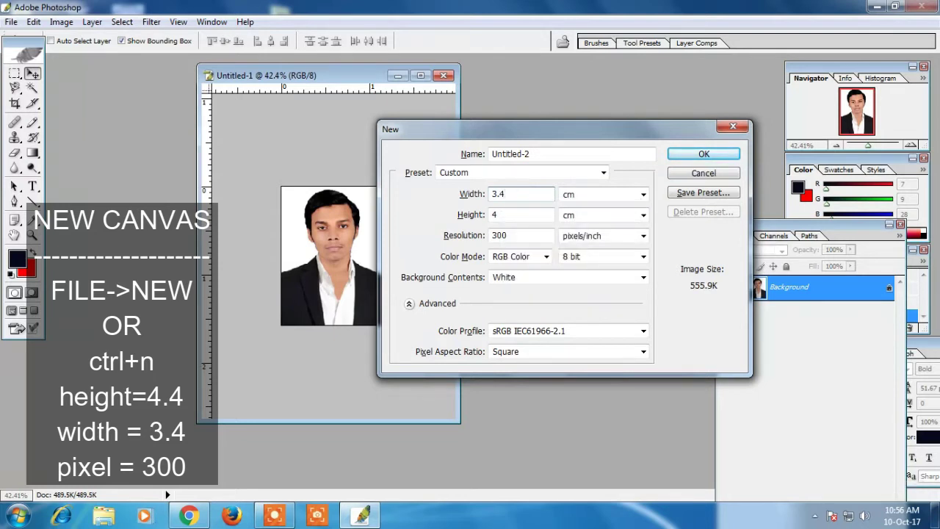
pyautogui.press('Tab')
pyautogui.press('Tab')
pyautogui.write('4.4')
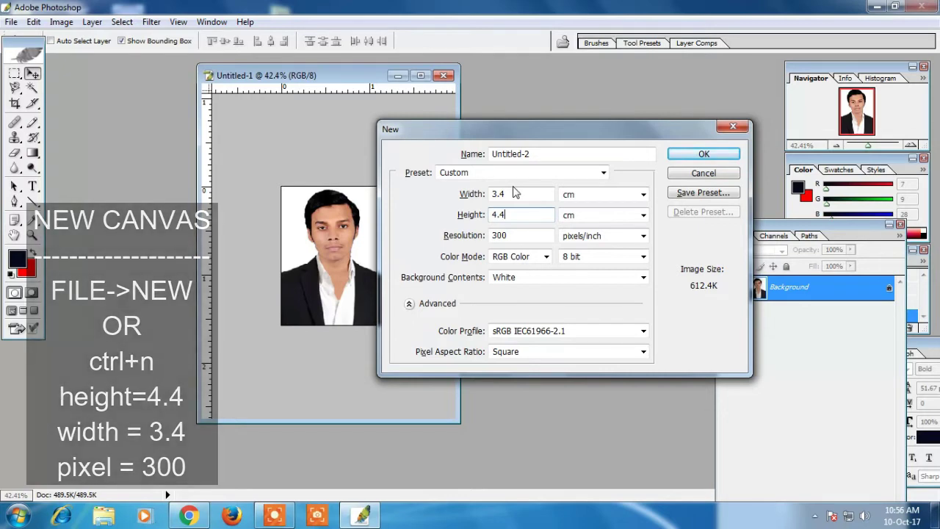
pyautogui.press('Return')
# - Copy the merged portrait into the 3.4 × 4.4 cm canvas, maximize that window and center the photo within the white margin
pyautogui.click(384, 233)
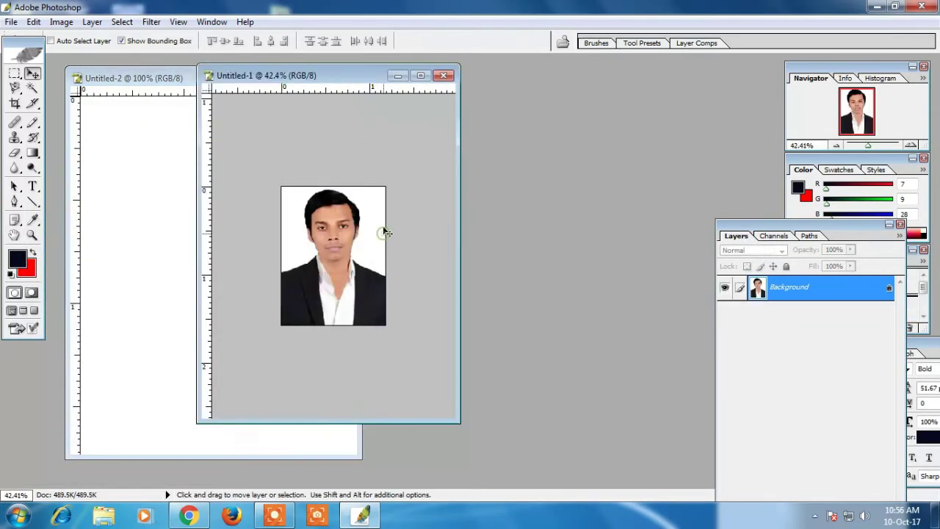
pyautogui.moveTo(325, 217); pyautogui.dragTo(239, 163)
pyautogui.click(323, 78)
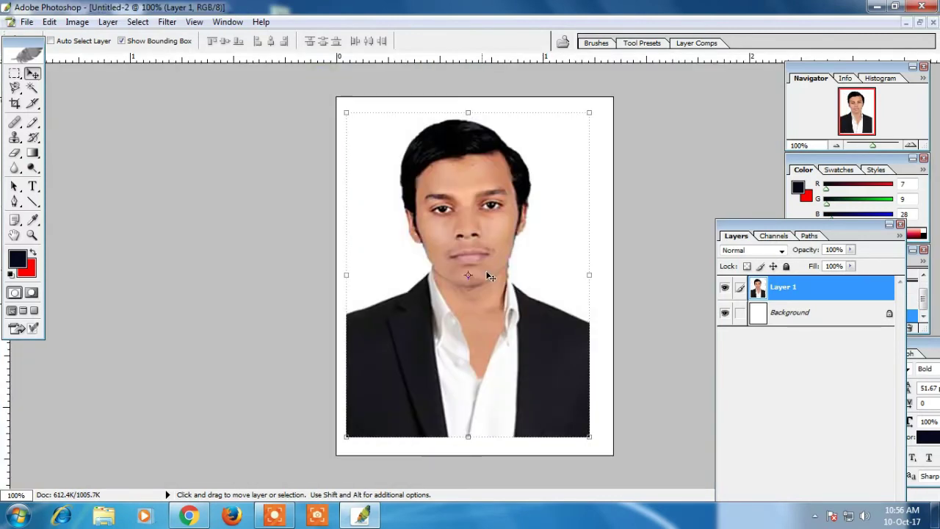
pyautogui.moveTo(518, 275); pyautogui.dragTo(530, 280)
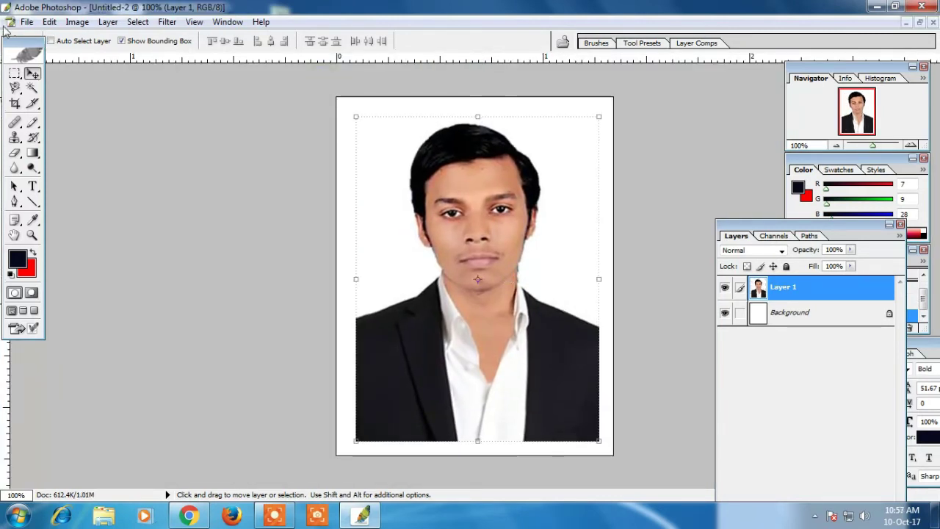
# - Stroke the portrait layer with a 2 px dark border, located at Center, in Normal mode at 100% opacity
pyautogui.click(50, 21)
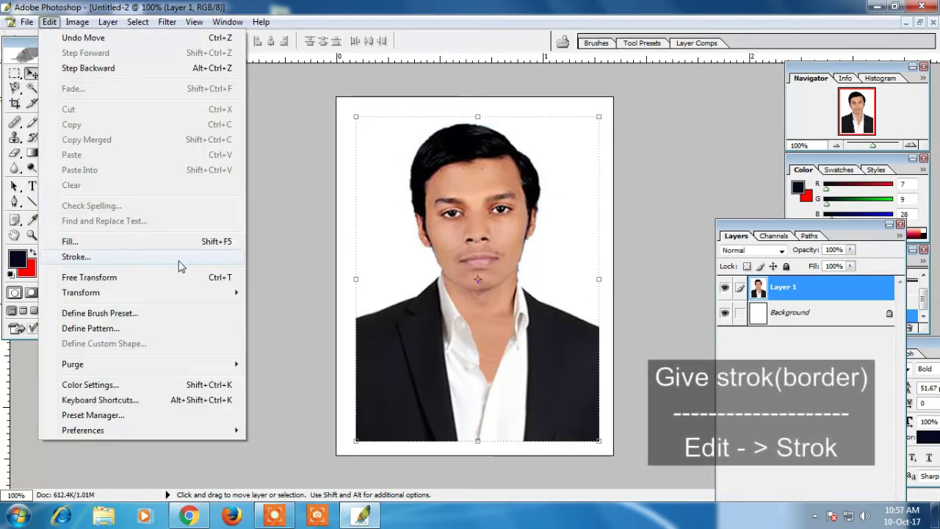
pyautogui.click(112, 258)
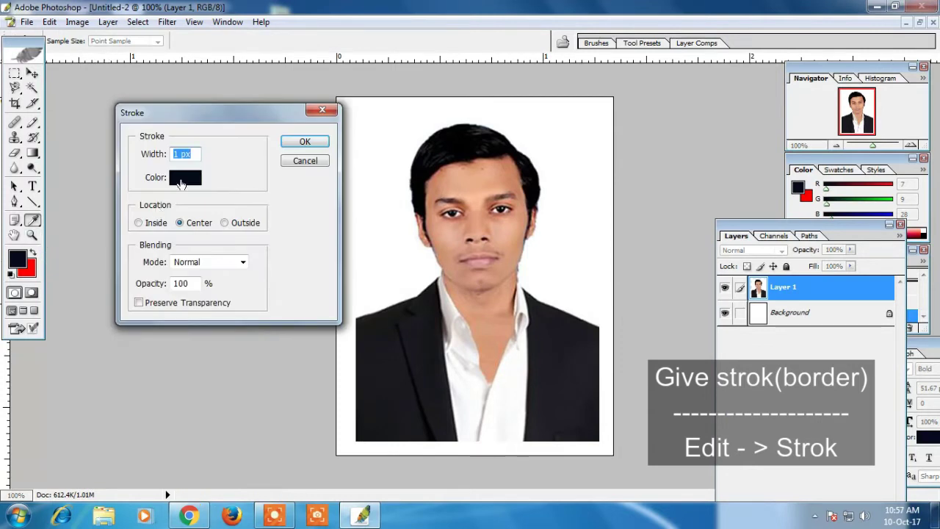
pyautogui.click(178, 153)
pyautogui.press('BackSpace')
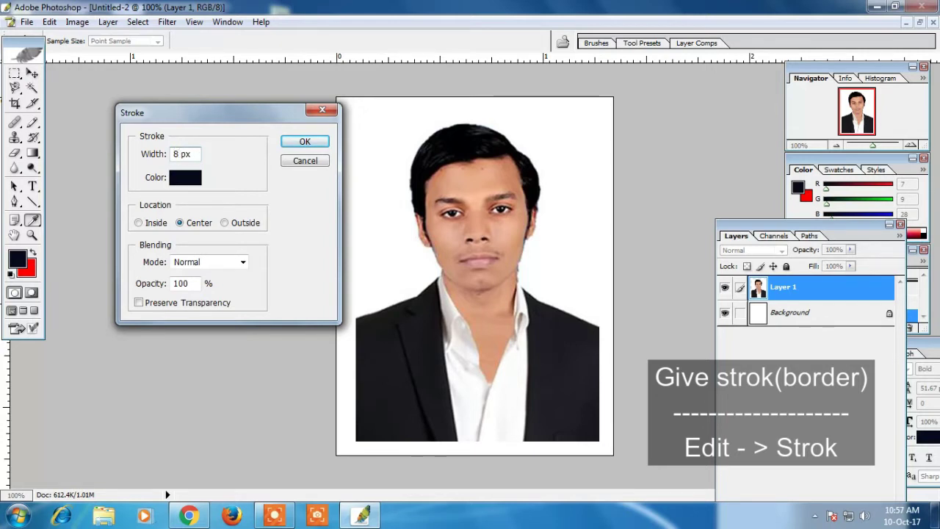
pyautogui.press('BackSpace')
pyautogui.write('2')
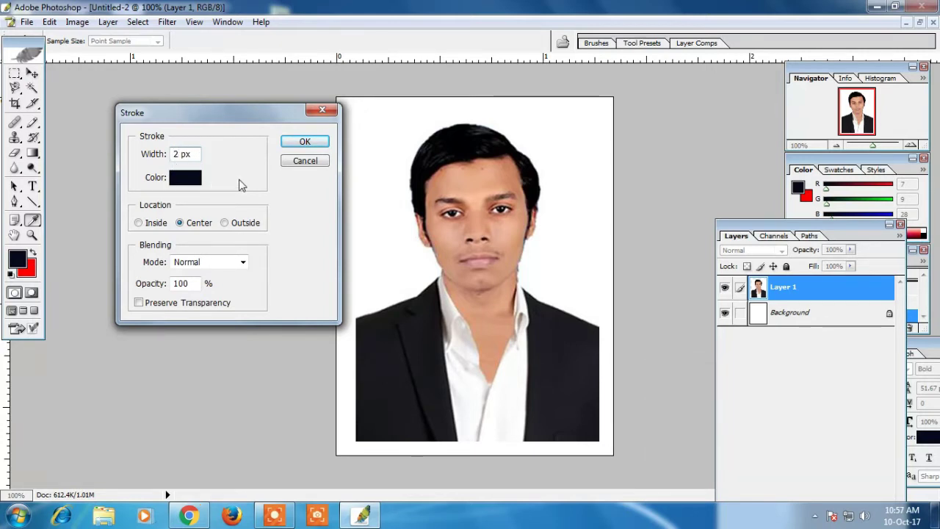
pyautogui.click(305, 141)
# - Nudge the bordered portrait slightly up and left within the white margin, then merge it with the Background layer
pyautogui.press('v')
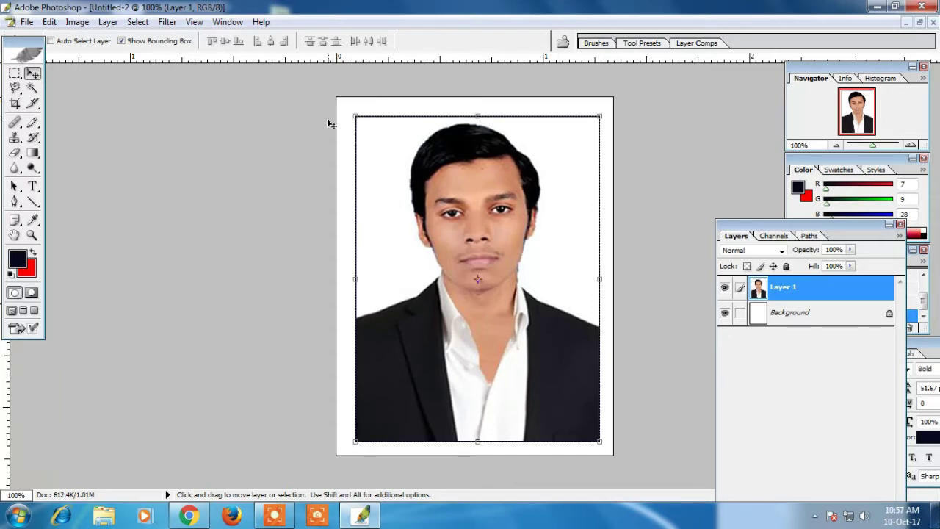
pyautogui.press('Up')
pyautogui.press('Up')
pyautogui.press('Up')
pyautogui.press('Up')
pyautogui.press('Up')
pyautogui.press('Up')
pyautogui.press('Up')
pyautogui.press('Up')
pyautogui.press('Up')
pyautogui.press('Down')
pyautogui.press('Down')
pyautogui.press('Down')
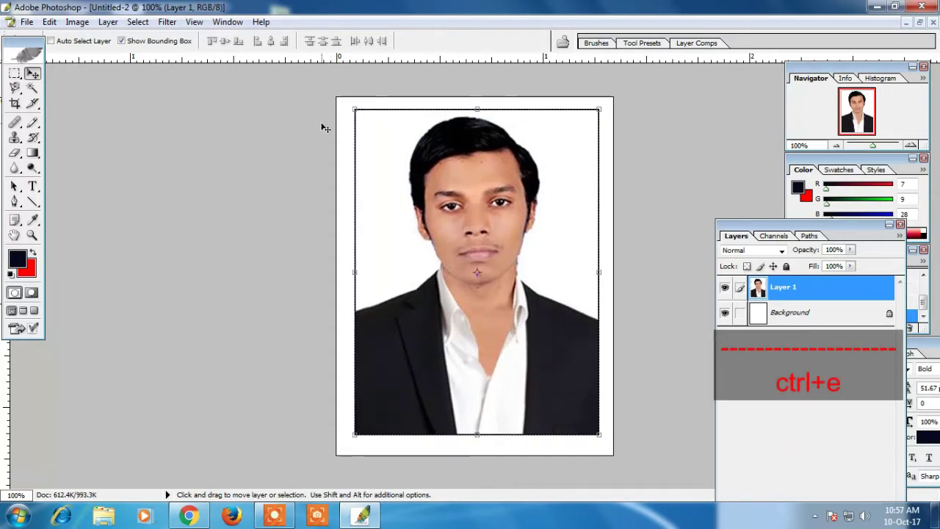
pyautogui.press('Down')
pyautogui.press('Down')
pyautogui.press('Left')
pyautogui.press('Left')
pyautogui.press('Left')
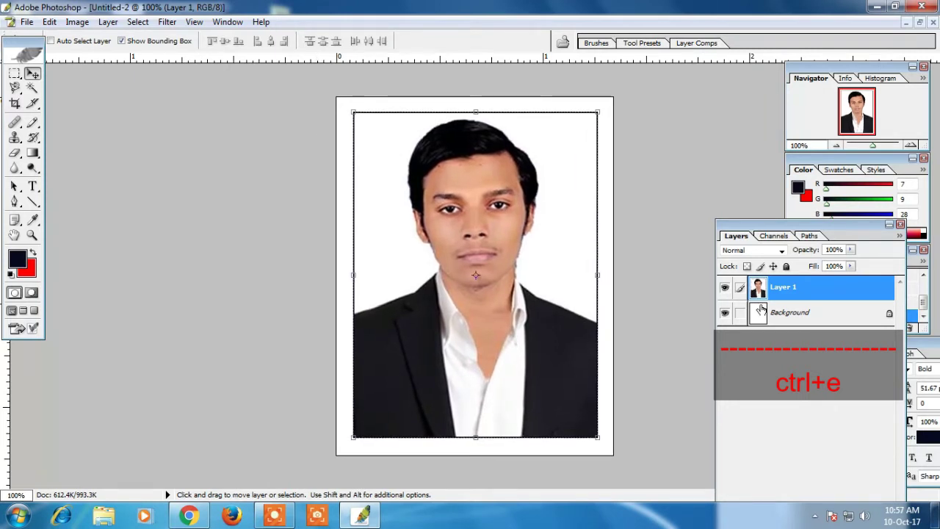
pyautogui.click(740, 312)
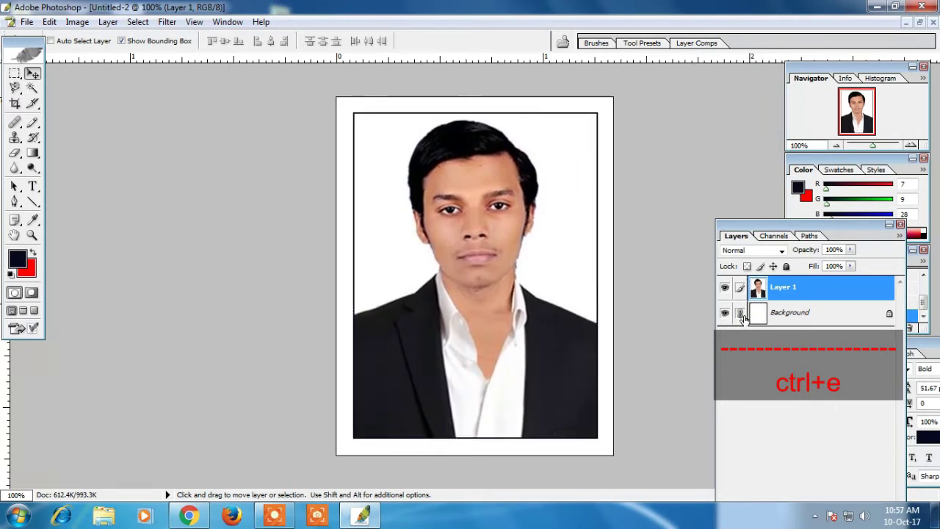
pyautogui.hotkey('ctrl', 'e')
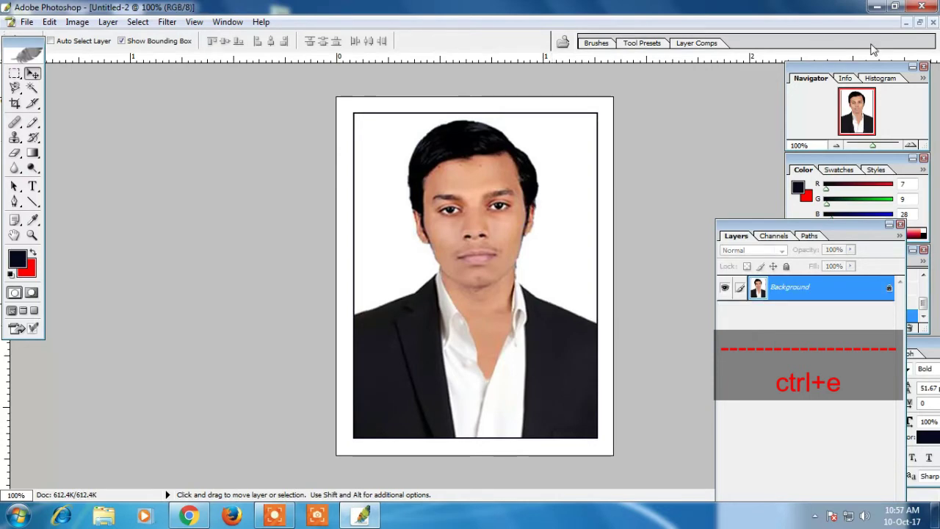
# - Restore the Untitled-2 canvas to a floating window and close Untitled-1 without saving
pyautogui.click(919, 22)
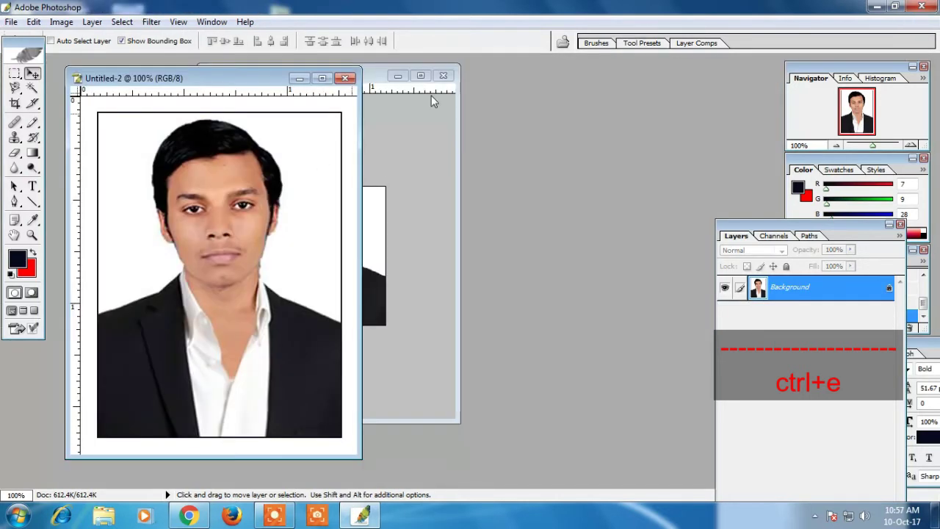
pyautogui.click(382, 170)
pyautogui.hotkey('ctrl', 'w')
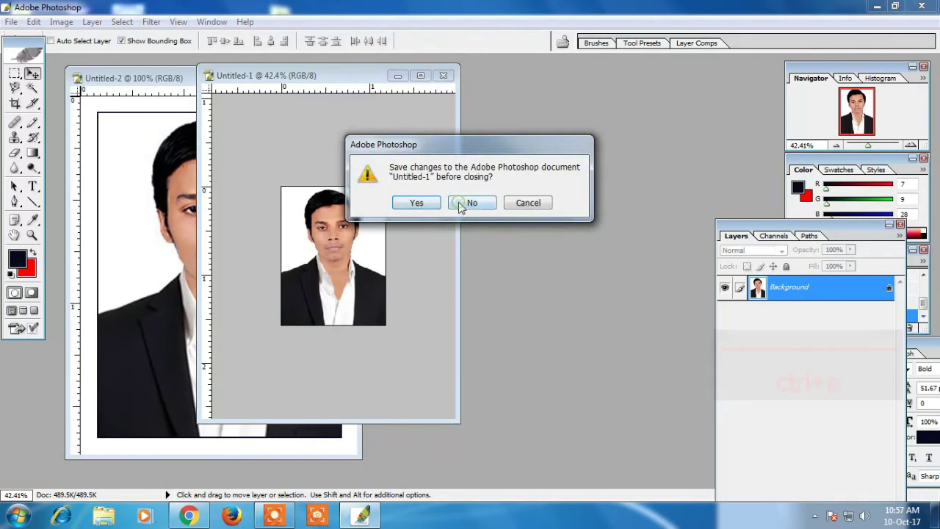
pyautogui.click(460, 205)
# - Create a new document from the A4 preset at 300 pixels/inch with a White background
pyautogui.hotkey('ctrl', 'n')
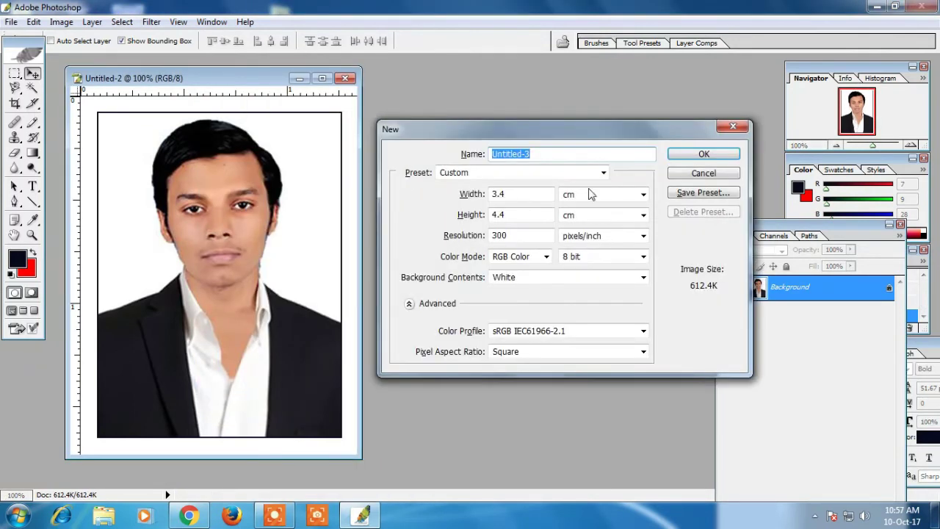
pyautogui.click(540, 175)
pyautogui.scroll(-1, 514, 411)
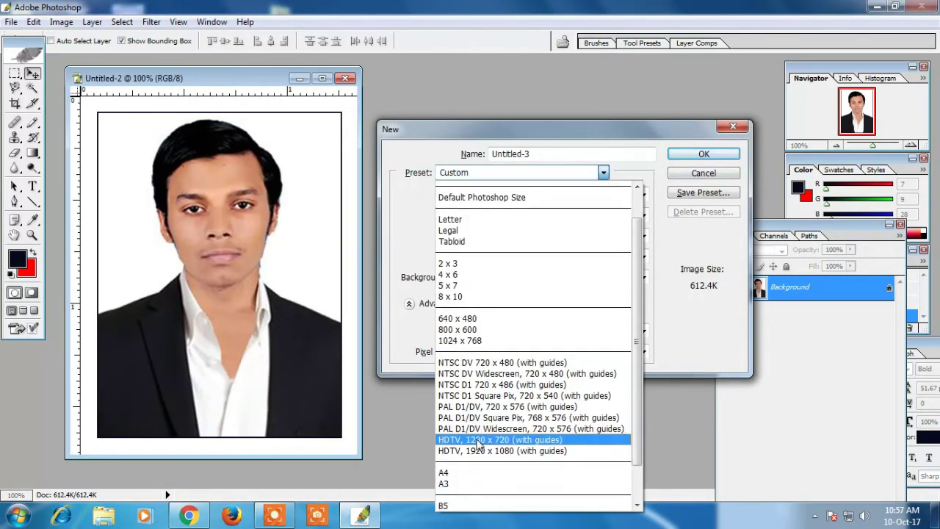
pyautogui.click(471, 473)
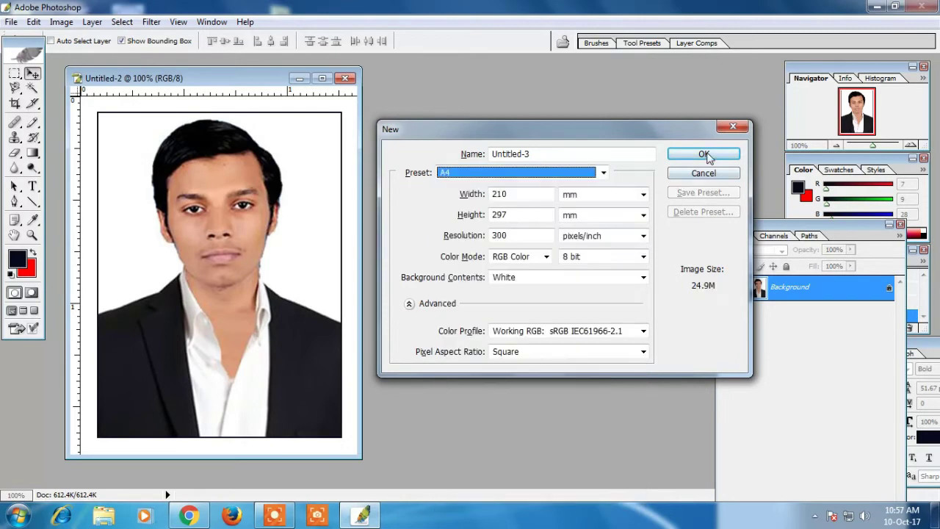
pyautogui.click(705, 154)
# - Copy the finished passport photo into the A4 document, maximize that window and place the photo in the page's top-left corner
pyautogui.moveTo(184, 83); pyautogui.dragTo(483, 109)
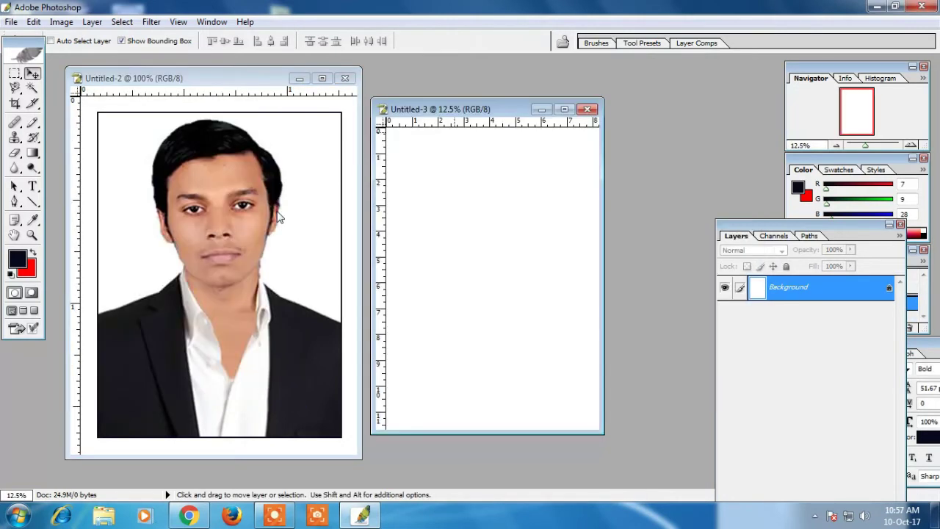
pyautogui.moveTo(220, 278); pyautogui.dragTo(477, 197)
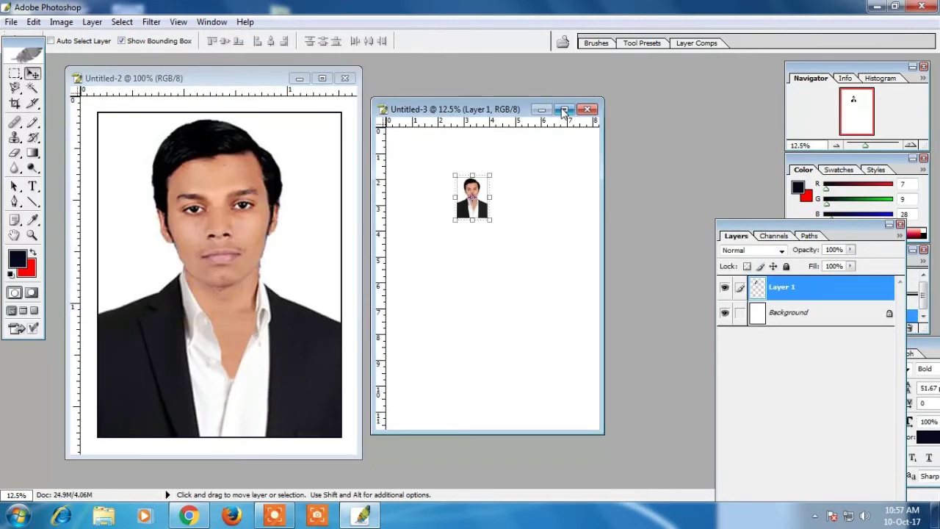
pyautogui.click(563, 110)
pyautogui.scroll(2, 481, 216)
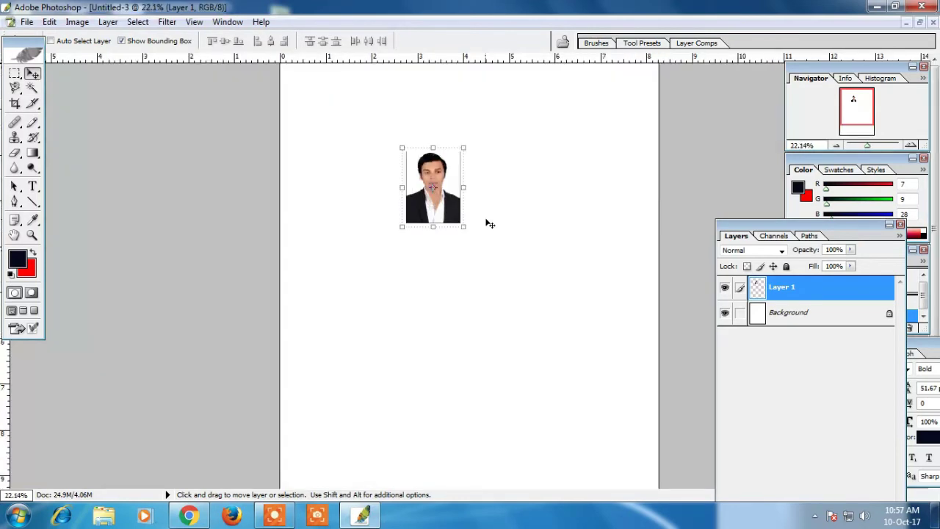
pyautogui.scroll(2, 404, 279)
pyautogui.moveTo(403, 279); pyautogui.dragTo(241, 166)
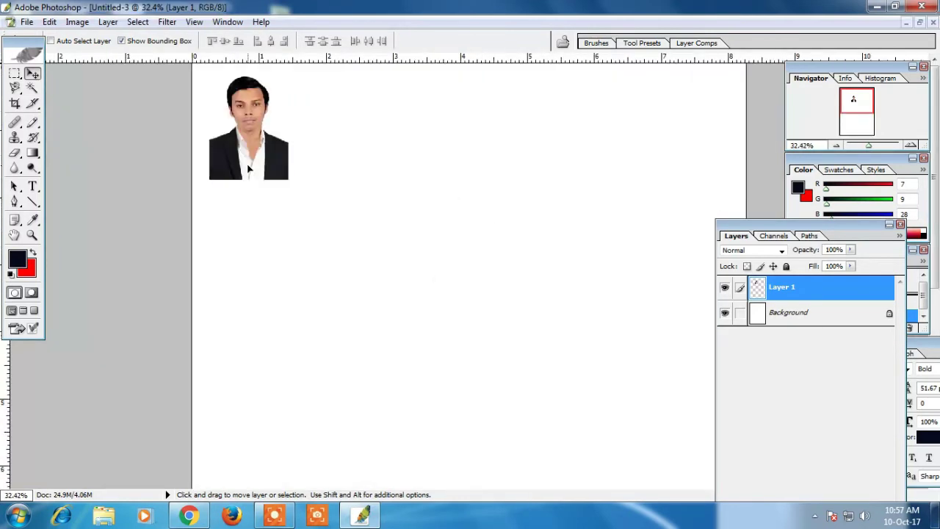
# - Stroke the outer edge of the passport photo layer on the A4 page with a 2 px dark line located at Center
pyautogui.click(49, 21)
pyautogui.click(81, 253)
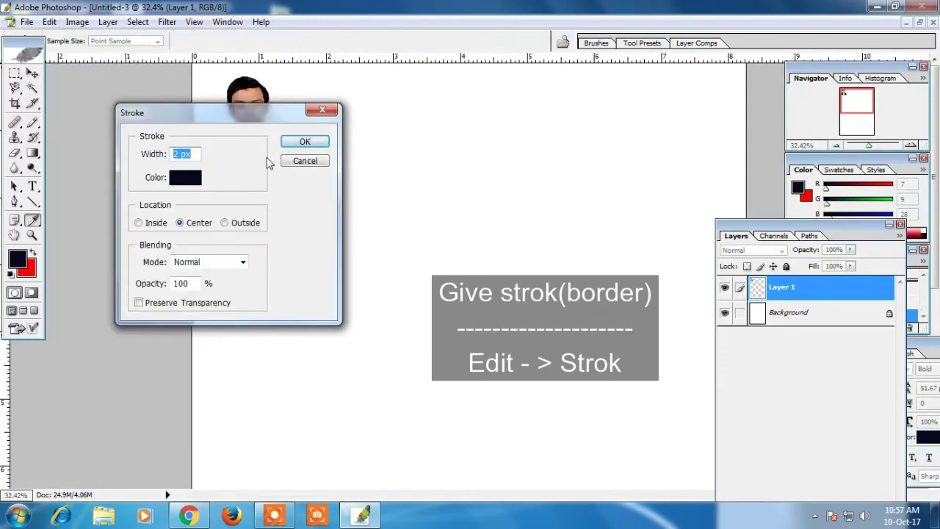
pyautogui.click(305, 141)
# - Adjust the photo's position and duplicate it four times in a horizontal row across the top of the page
pyautogui.moveTo(270, 155); pyautogui.dragTo(271, 156)
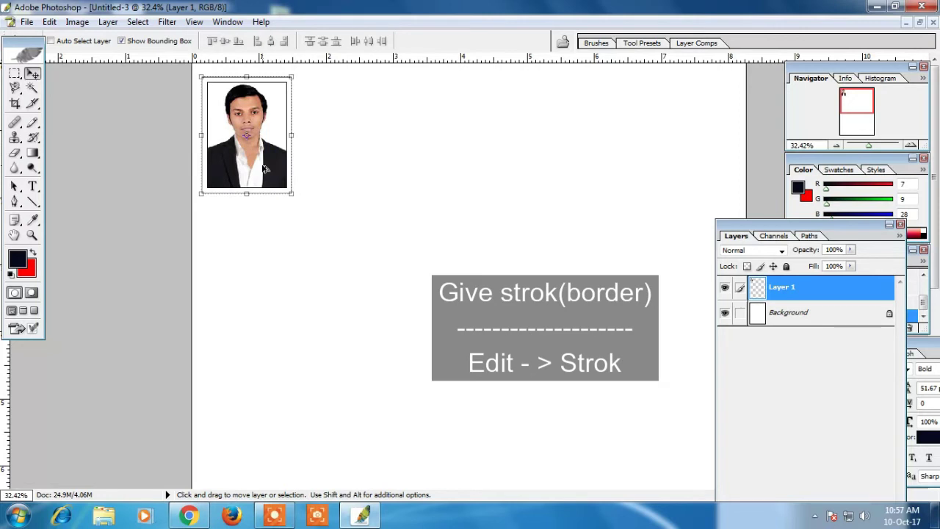
pyautogui.moveTo(264, 168); pyautogui.dragTo(516, 180)
pyautogui.moveTo(576, 187); pyautogui.dragTo(608, 189)
# - Select the second photo, Layer 1 copy, and nudge it left until its border meets the first photo's edge
pyautogui.hotkey('ctrl', 'alt', '0')
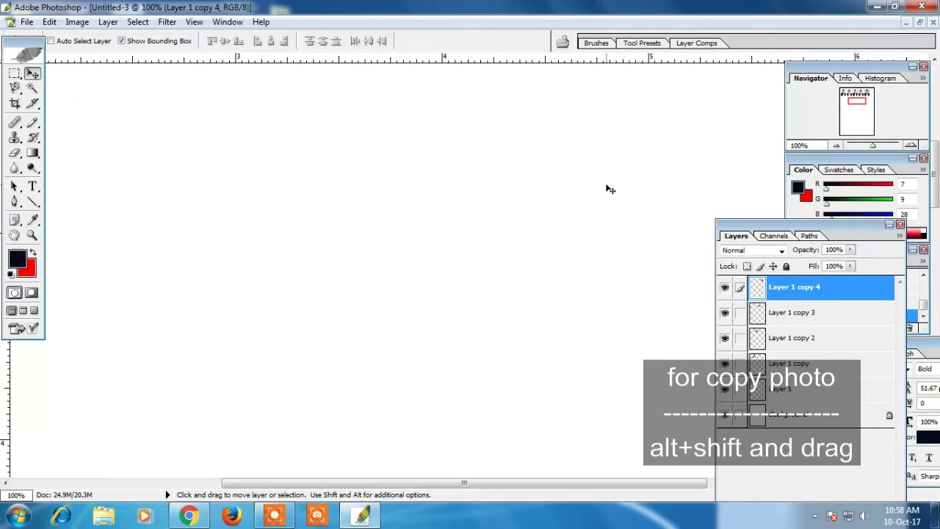
pyautogui.scroll(5, 490, 197)
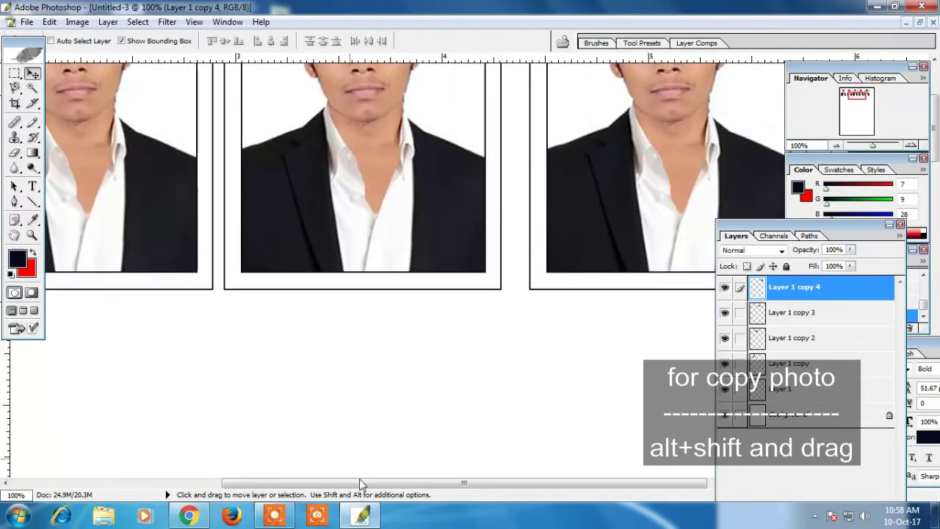
pyautogui.moveTo(357, 483); pyautogui.dragTo(54, 490)
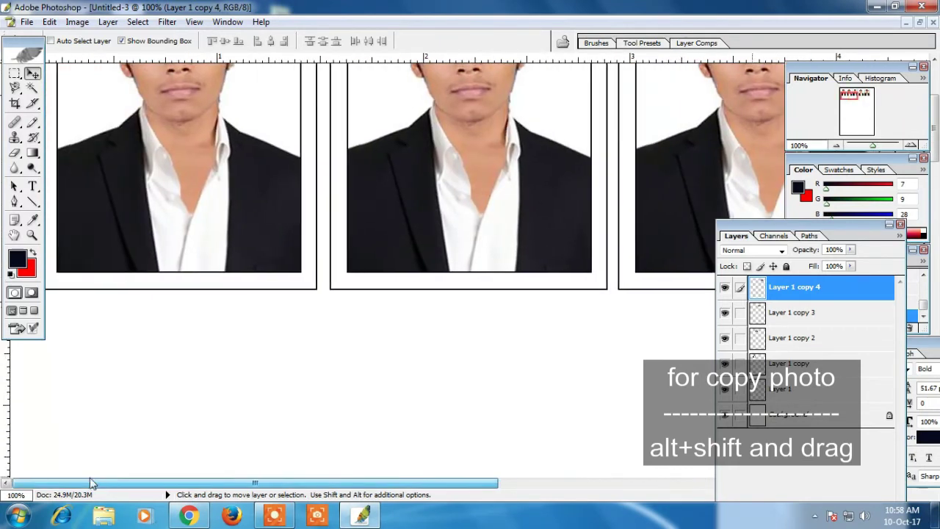
pyautogui.rightClick(354, 235)
pyautogui.click(367, 237)
pyautogui.press('Left')
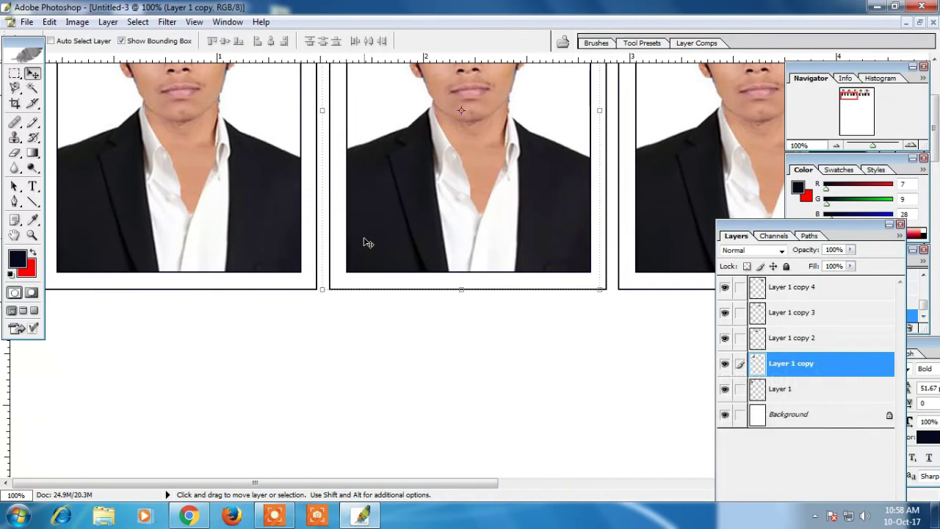
pyautogui.hotkey('shift', 'Left')
pyautogui.press('Left')
pyautogui.press('Left')
pyautogui.press('Left')
pyautogui.press('Left')
pyautogui.press('Left')
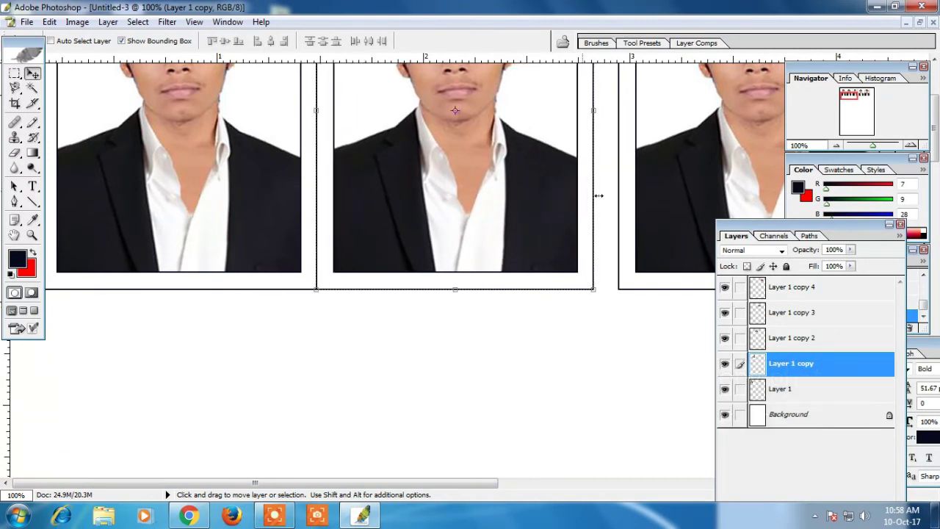
# - Select the third photo, Layer 1 copy 2, and nudge it left flush against the second photo
pyautogui.rightClick(649, 198)
pyautogui.click(663, 201)
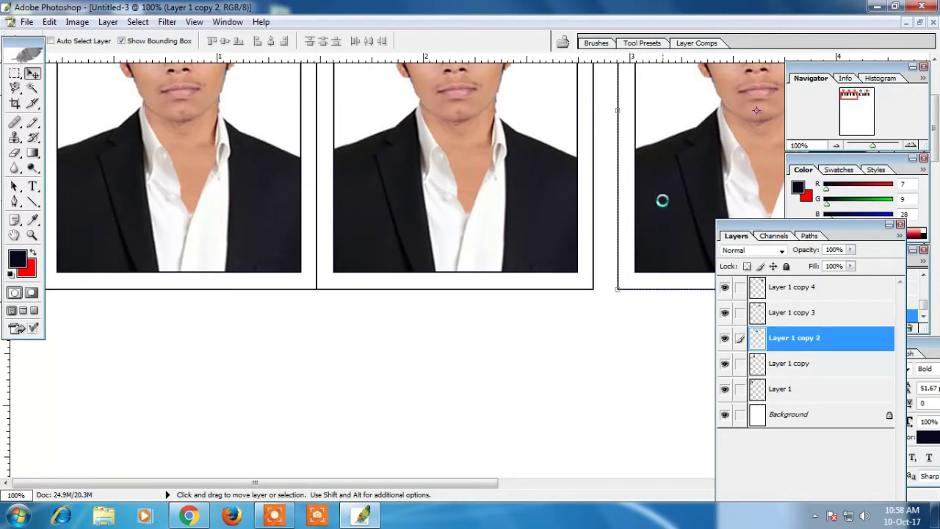
pyautogui.press('Left')
pyautogui.press('Left')
pyautogui.press('Left')
pyautogui.press('Left')
pyautogui.press('Left')
pyautogui.press('Left')
pyautogui.press('Left')
pyautogui.hotkey('shift', 'Left')
pyautogui.hotkey('shift', 'Left')
pyautogui.hotkey('shift', 'Left')
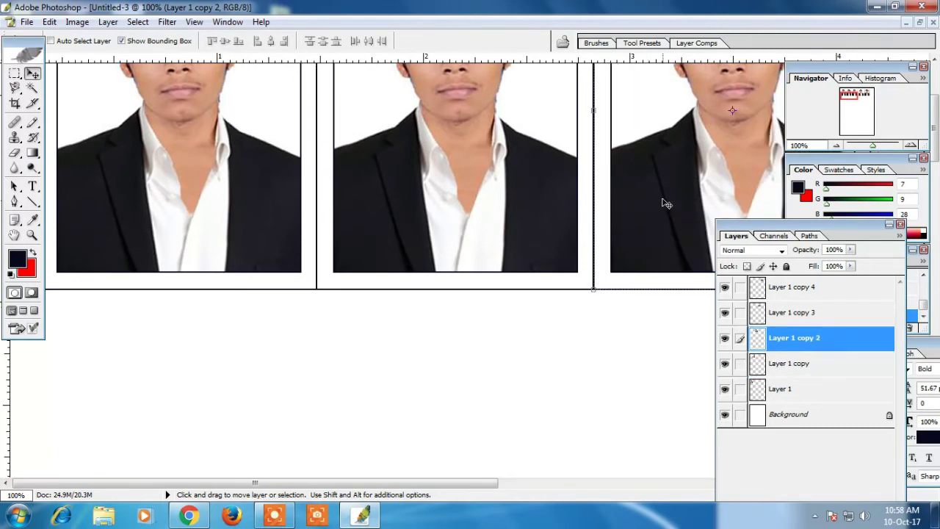
# - Select the fourth photo, Layer 1 copy 3, and nudge it left flush against the third photo
pyautogui.moveTo(414, 482); pyautogui.dragTo(688, 483)
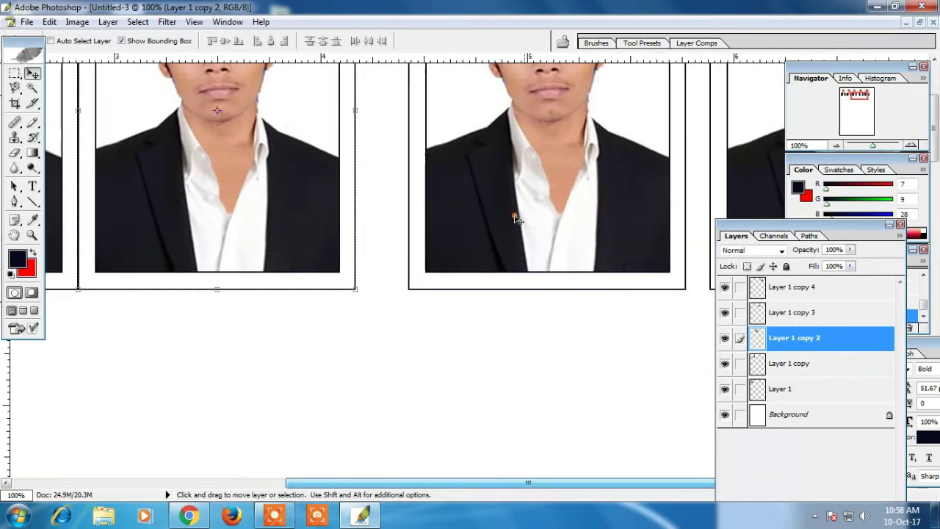
pyautogui.rightClick(515, 218)
pyautogui.click(532, 224)
pyautogui.press('Left')
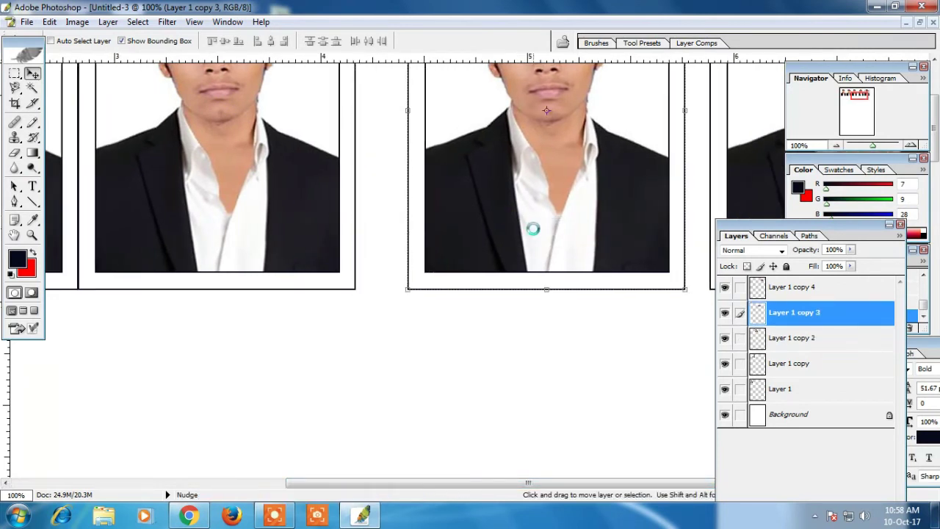
pyautogui.hotkey('shift', 'Left')
pyautogui.hotkey('shift', 'Left')
pyautogui.hotkey('shift', 'Left')
pyautogui.hotkey('shift', 'Left')
pyautogui.hotkey('shift', 'Left')
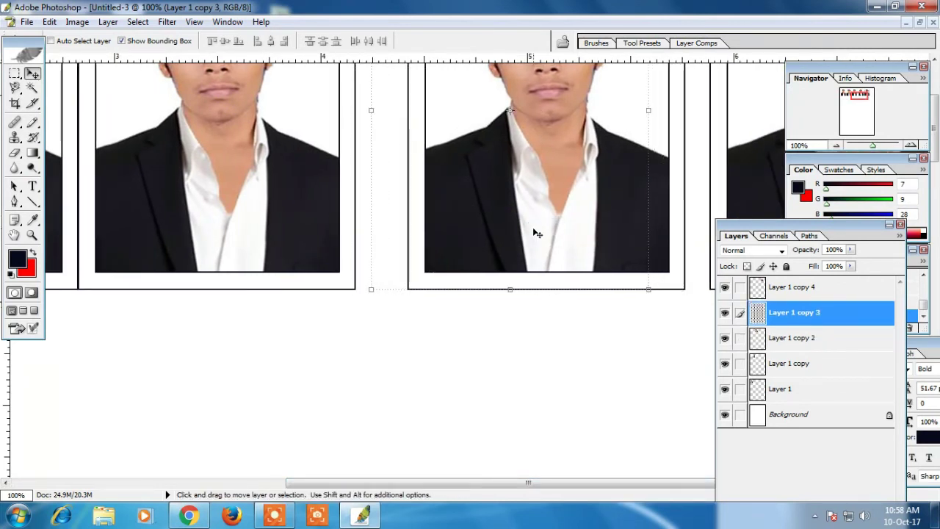
pyautogui.hotkey('shift', 'Left')
pyautogui.hotkey('shift', 'Left')
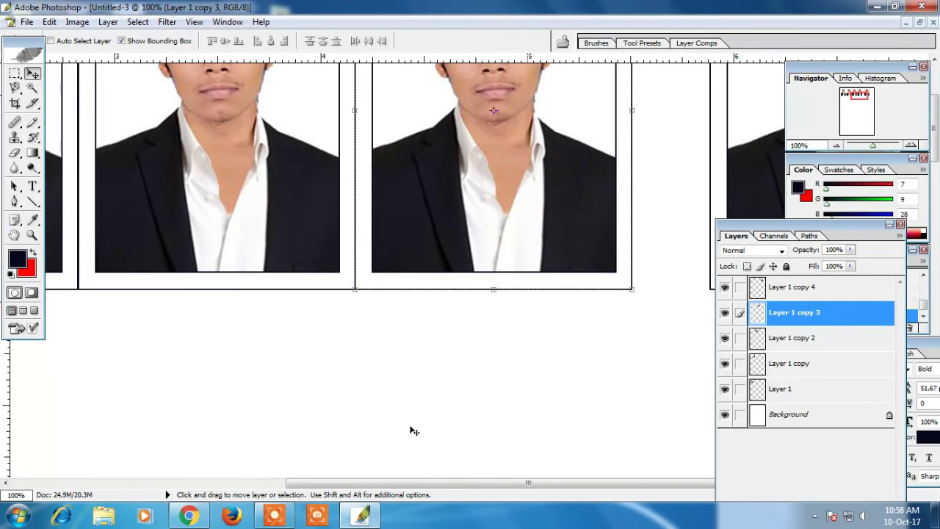
# - Select the fifth photo, Layer 1 copy 4, and nudge it left flush against the fourth photo
pyautogui.click(442, 483)
pyautogui.rightClick(537, 251)
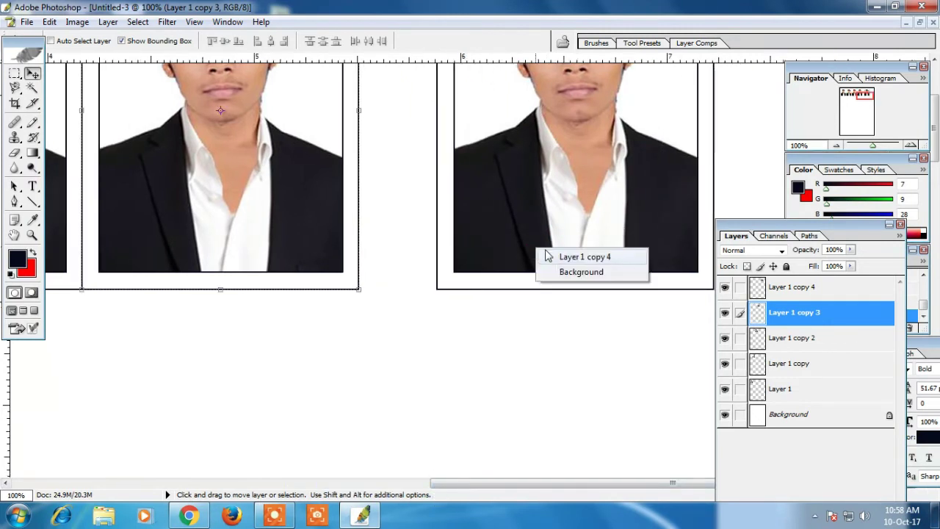
pyautogui.click(546, 255)
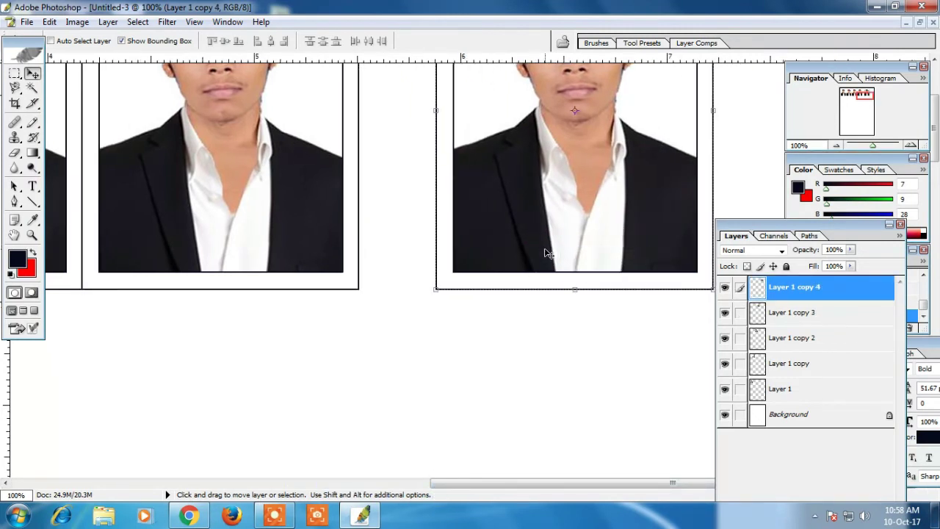
pyautogui.hotkey('shift', 'Left')
pyautogui.hotkey('shift', 'Left')
pyautogui.hotkey('shift', 'Left')
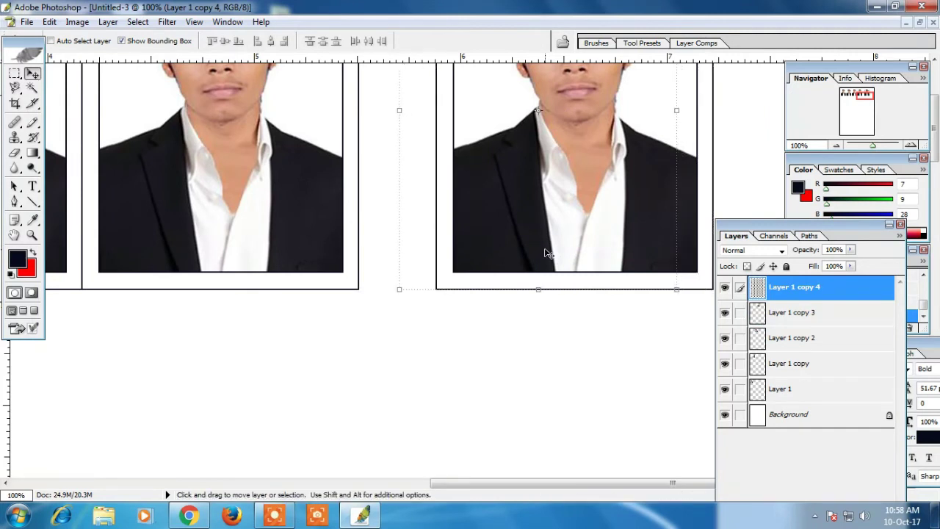
pyautogui.hotkey('shift', 'Left')
pyautogui.hotkey('shift', 'Left')
pyautogui.hotkey('shift', 'Left')
pyautogui.hotkey('ctrl', '-')
pyautogui.hotkey('ctrl', '-')
pyautogui.hotkey('ctrl', '-')
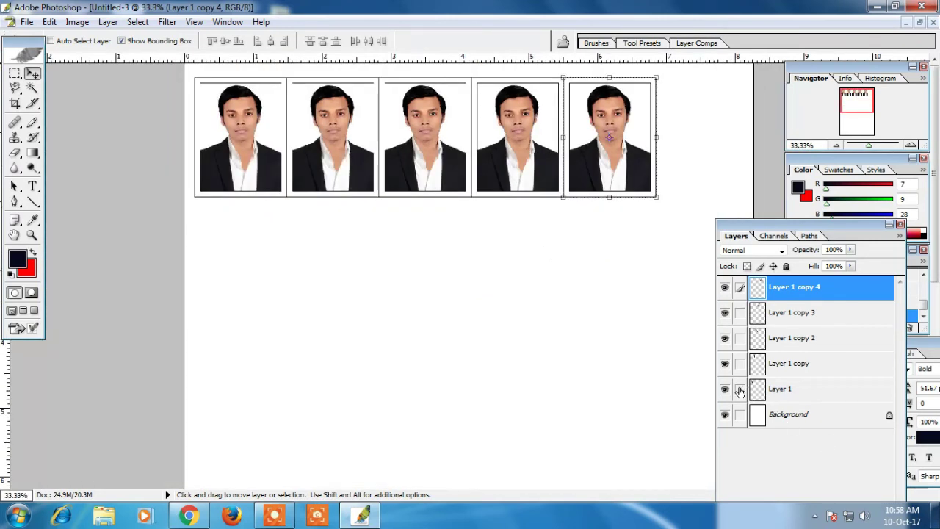
# - Link all five photo layers and nudge the row together to the right and slightly down, roughly centring it across the page
pyautogui.moveTo(739, 391); pyautogui.dragTo(739, 312)
pyautogui.hotkey('shift', 'Right')
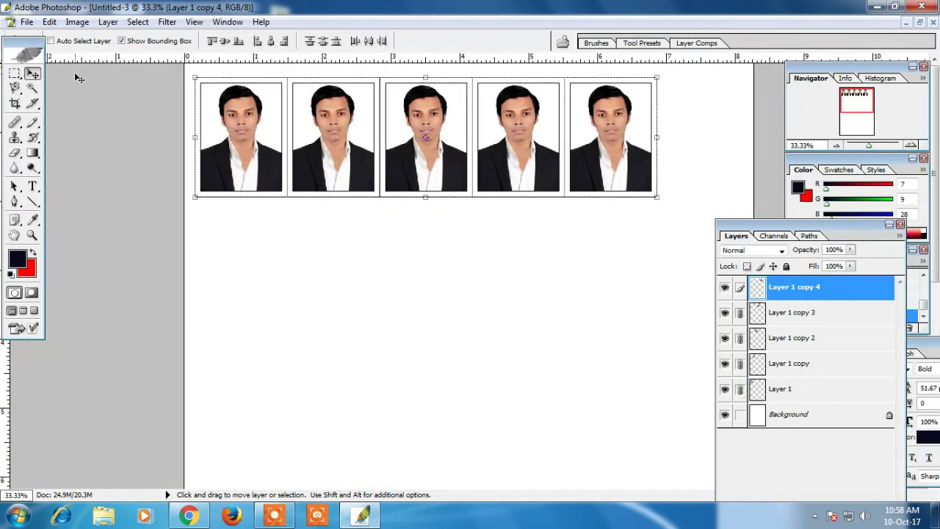
pyautogui.hotkey('shift', 'Right')
pyautogui.hotkey('shift', 'Right')
pyautogui.hotkey('shift', 'Right')
pyautogui.hotkey('shift', 'Right')
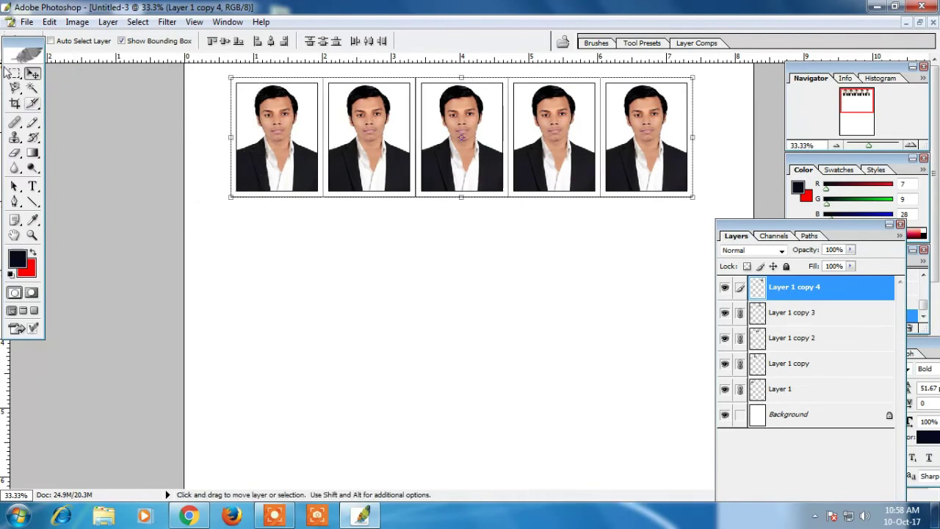
pyautogui.hotkey('shift', 'Down')
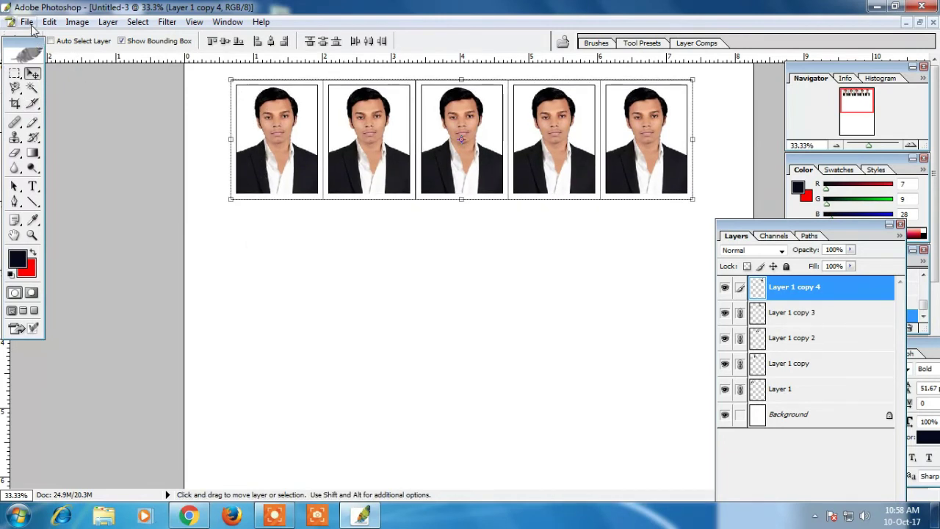
# - Open the print preview and make sure Scale to Fit Media is off so the page prints at 100% scale
pyautogui.click(28, 22)
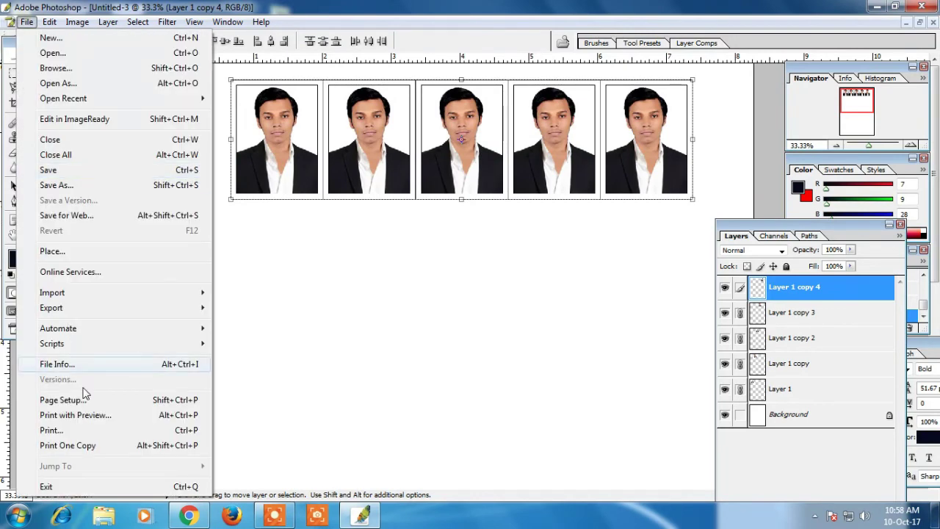
pyautogui.click(111, 413)
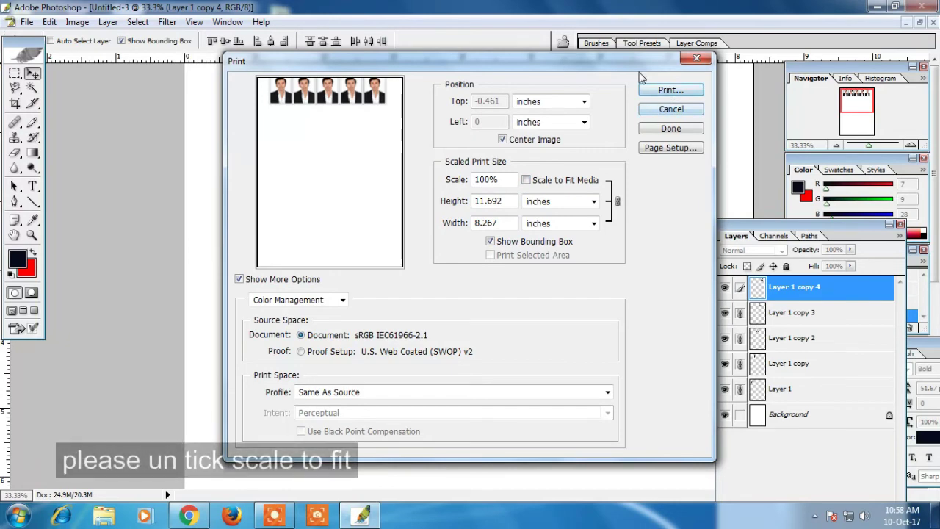
pyautogui.click(526, 180)
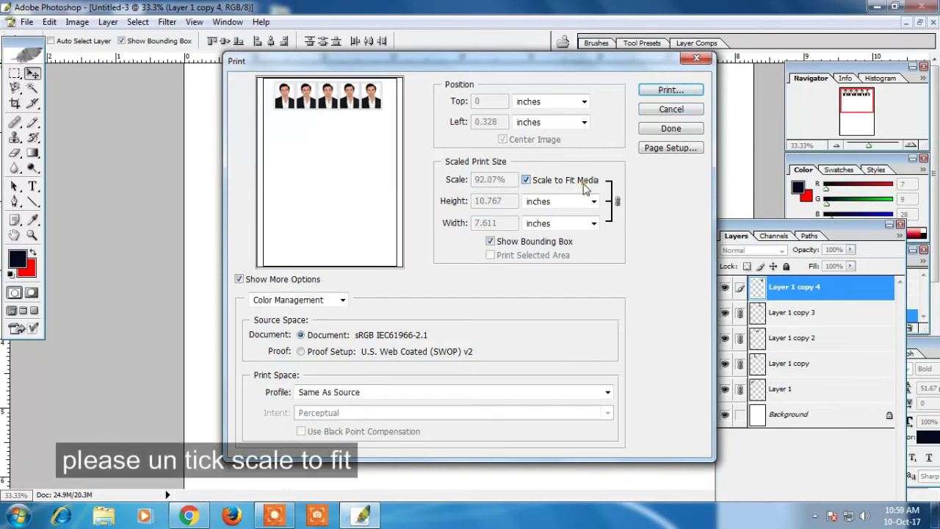
pyautogui.click(584, 184)
pyautogui.click(584, 184)
pyautogui.click(583, 185)
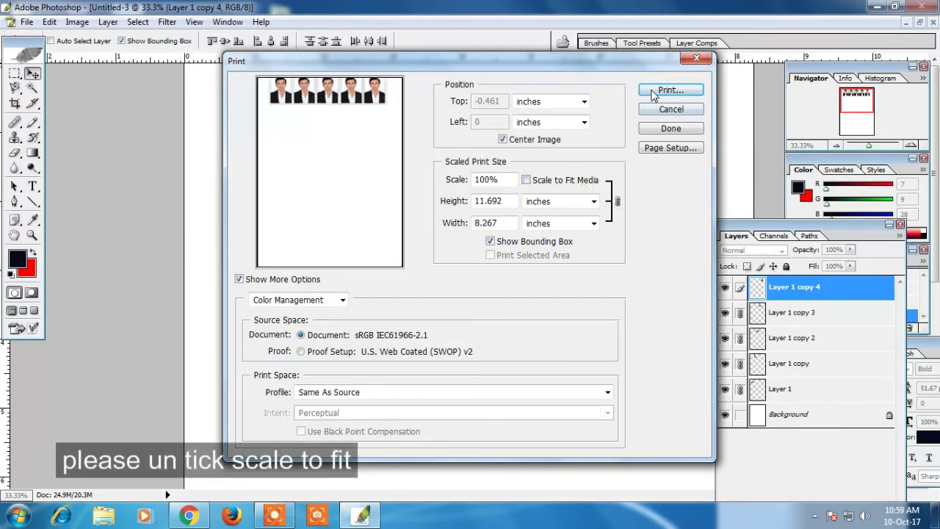
# - Proceed to the print dialog and set the EPSON L380 Series document size to A4 210 x 297 mm in the printer properties
pyautogui.click(669, 90)
pyautogui.click(431, 203)
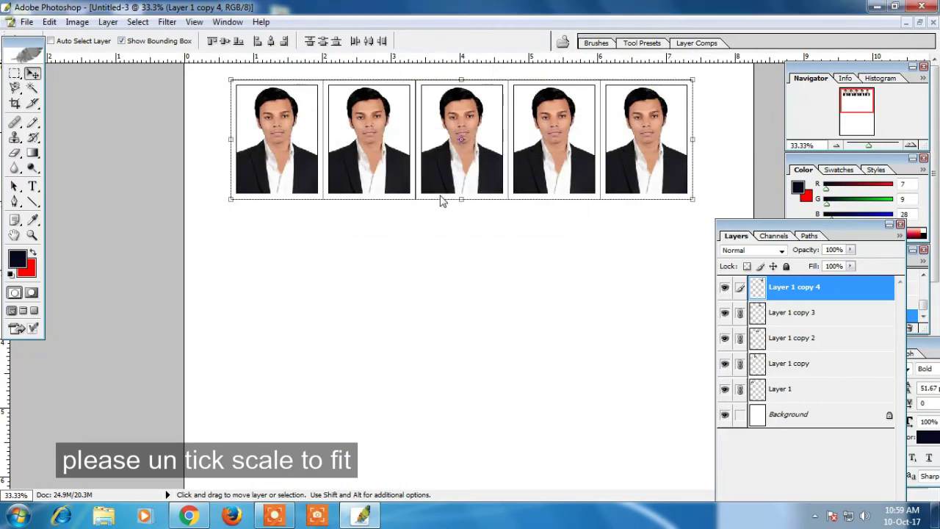
pyautogui.click(543, 94)
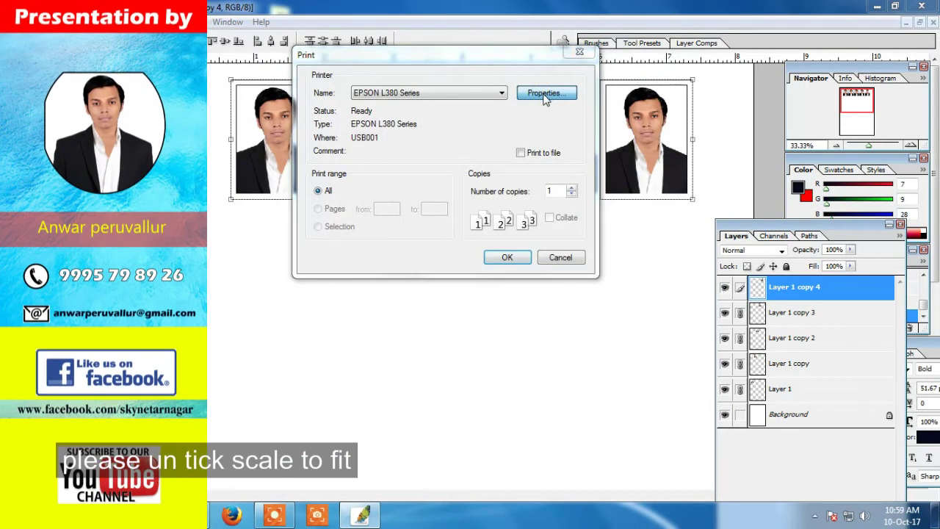
pyautogui.click(565, 132)
pyautogui.click(555, 150)
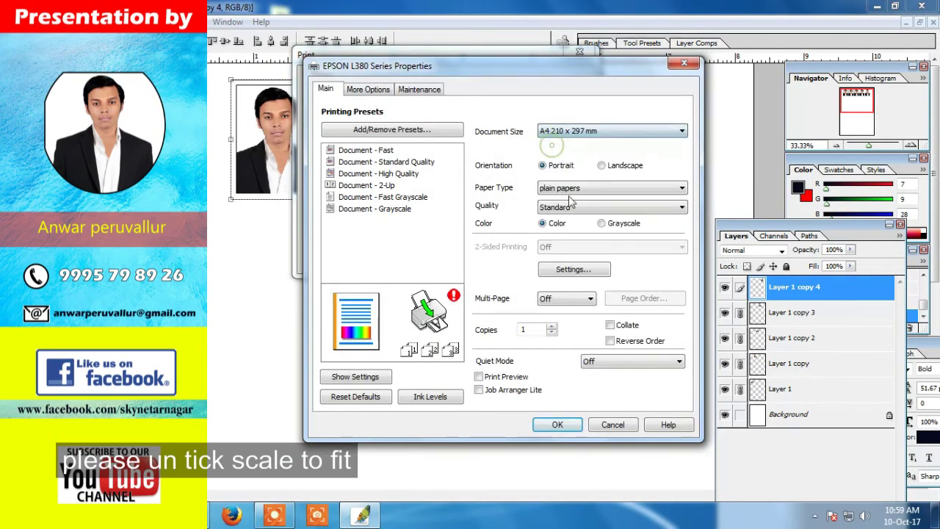
# - Set the paper type to Epson Premium Glossy and the quality to High, and close the print dialog without printing
pyautogui.click(574, 189)
pyautogui.click(575, 218)
pyautogui.click(588, 206)
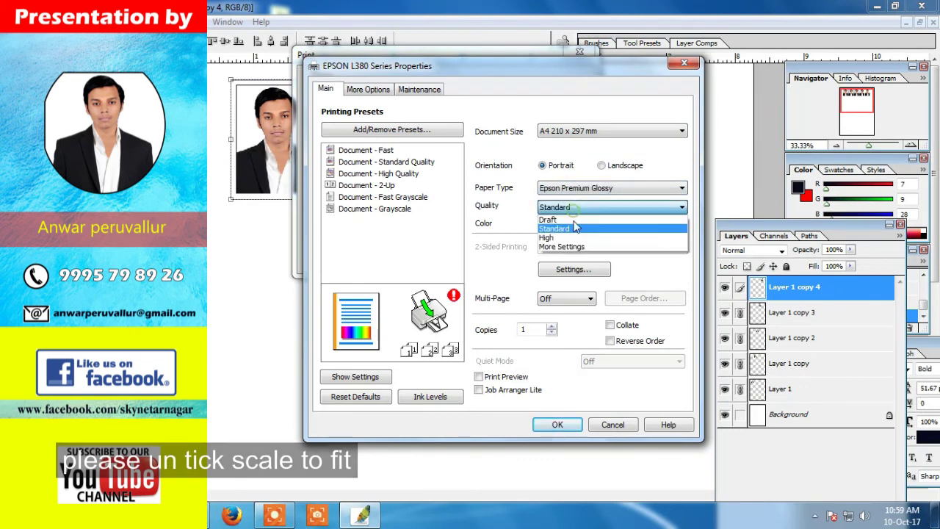
pyautogui.click(565, 233)
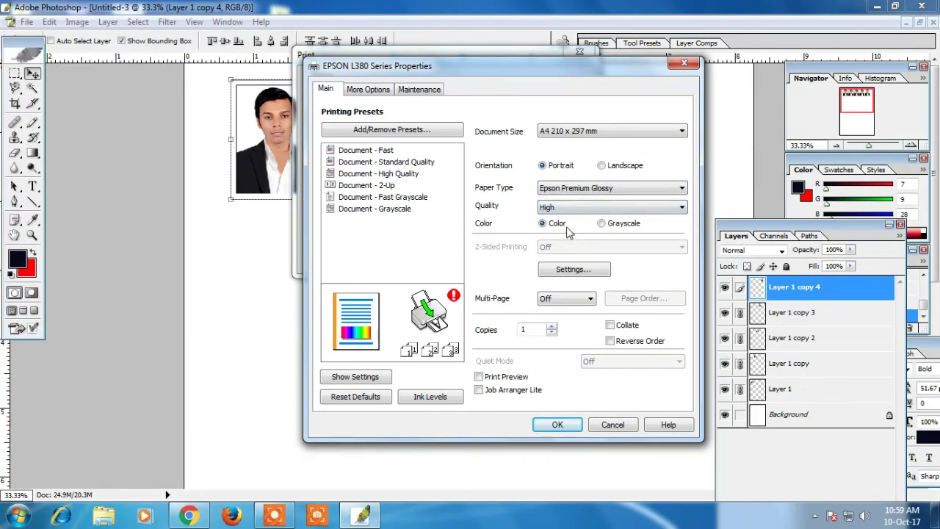
pyautogui.click(559, 429)
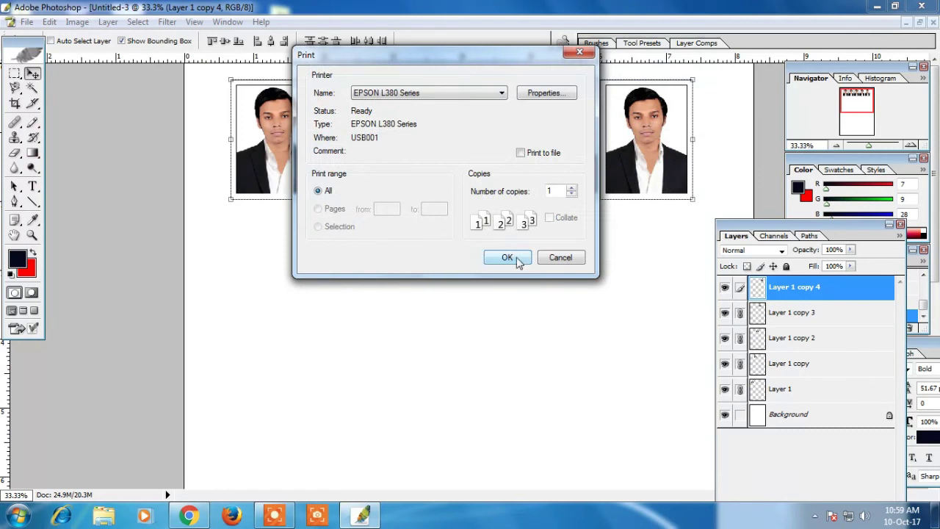
pyautogui.click(560, 261)
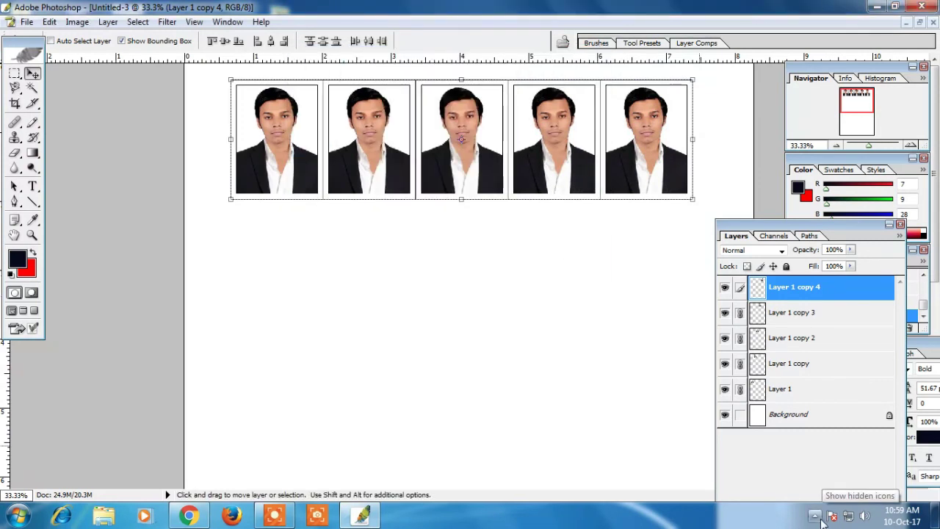
pyautogui.click(817, 516)
pyautogui.rightClick(835, 445)
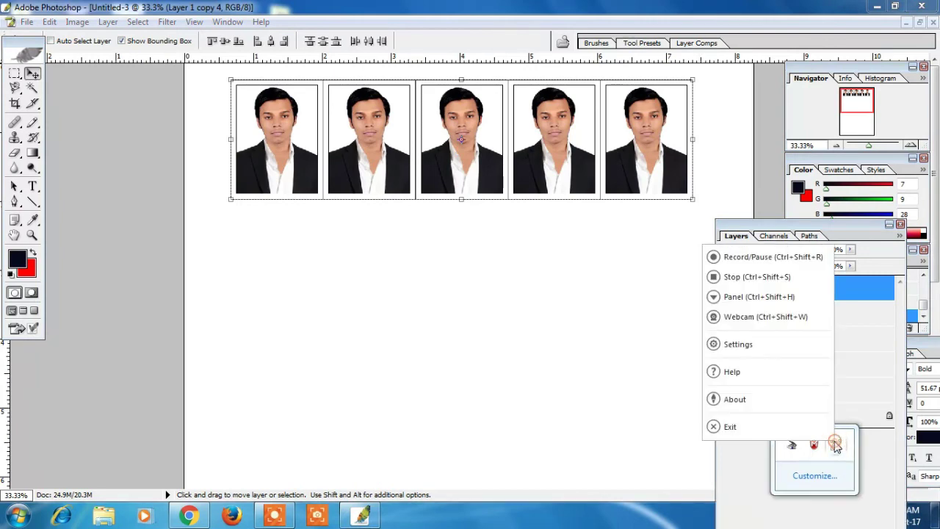